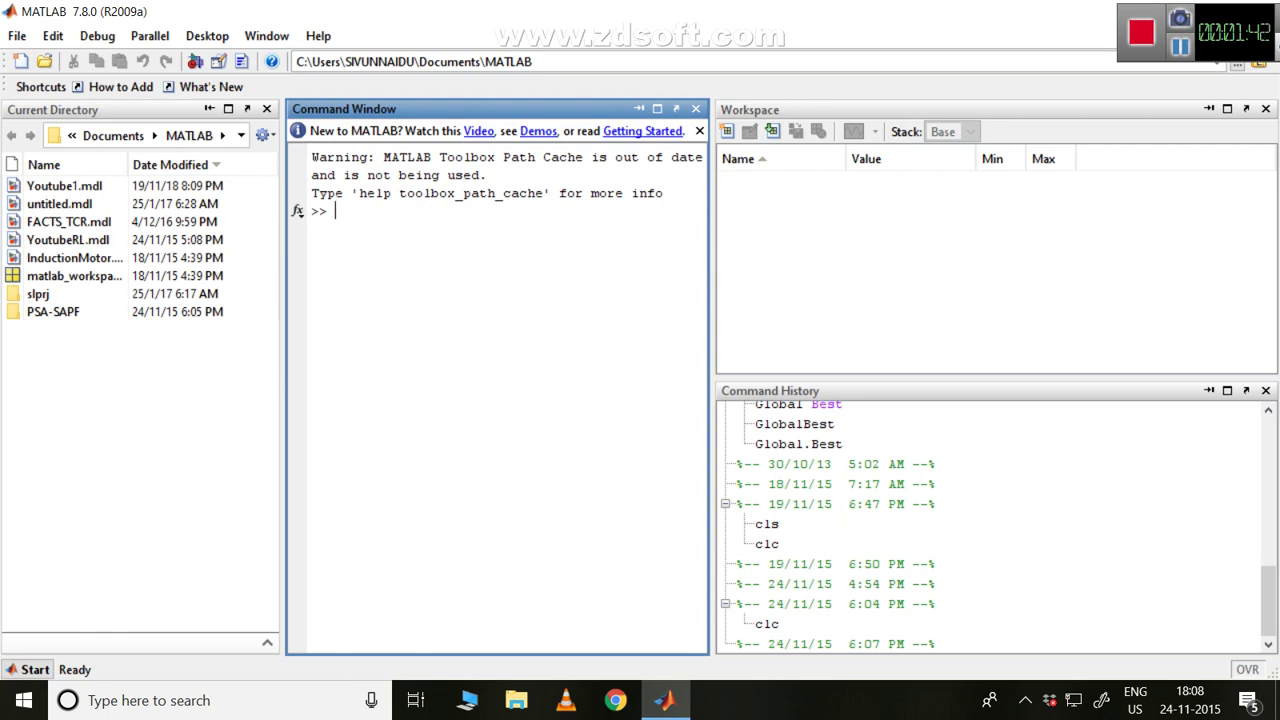
# Step: Examine the Workspace and look through the earlier sessions and commands in the Command History
pyautogui.click(900, 109)
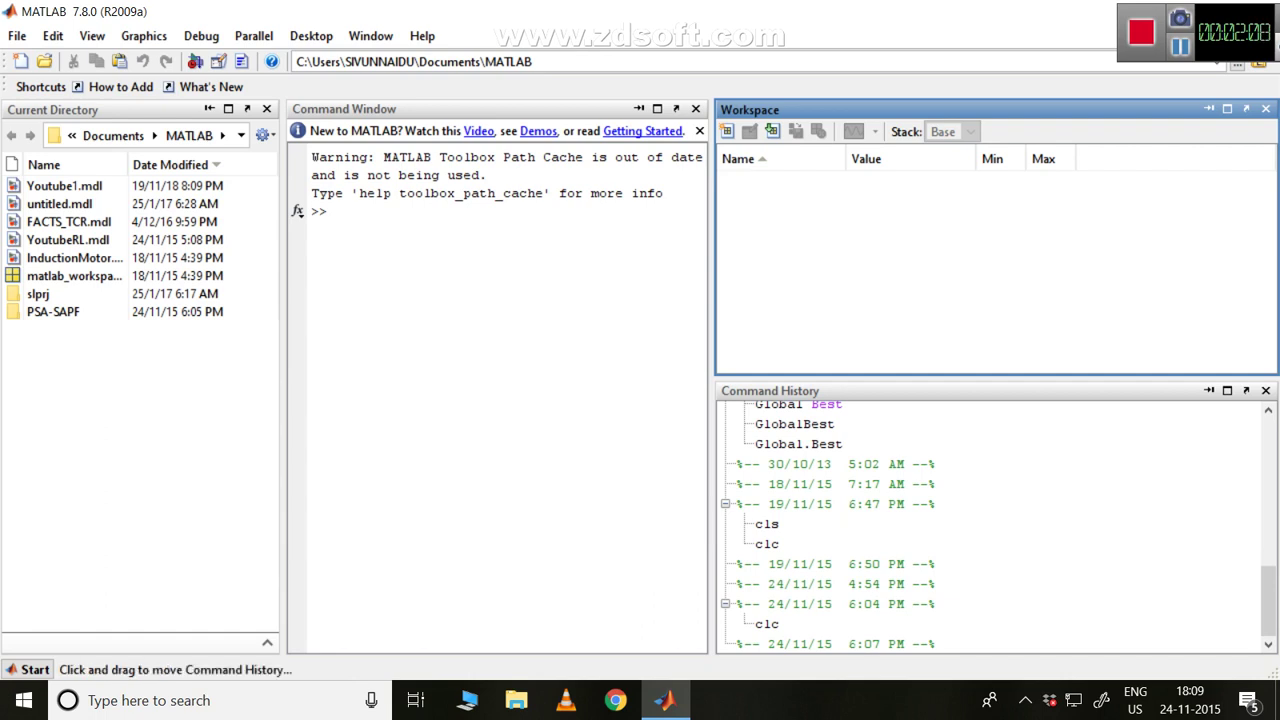
pyautogui.click(800, 390)
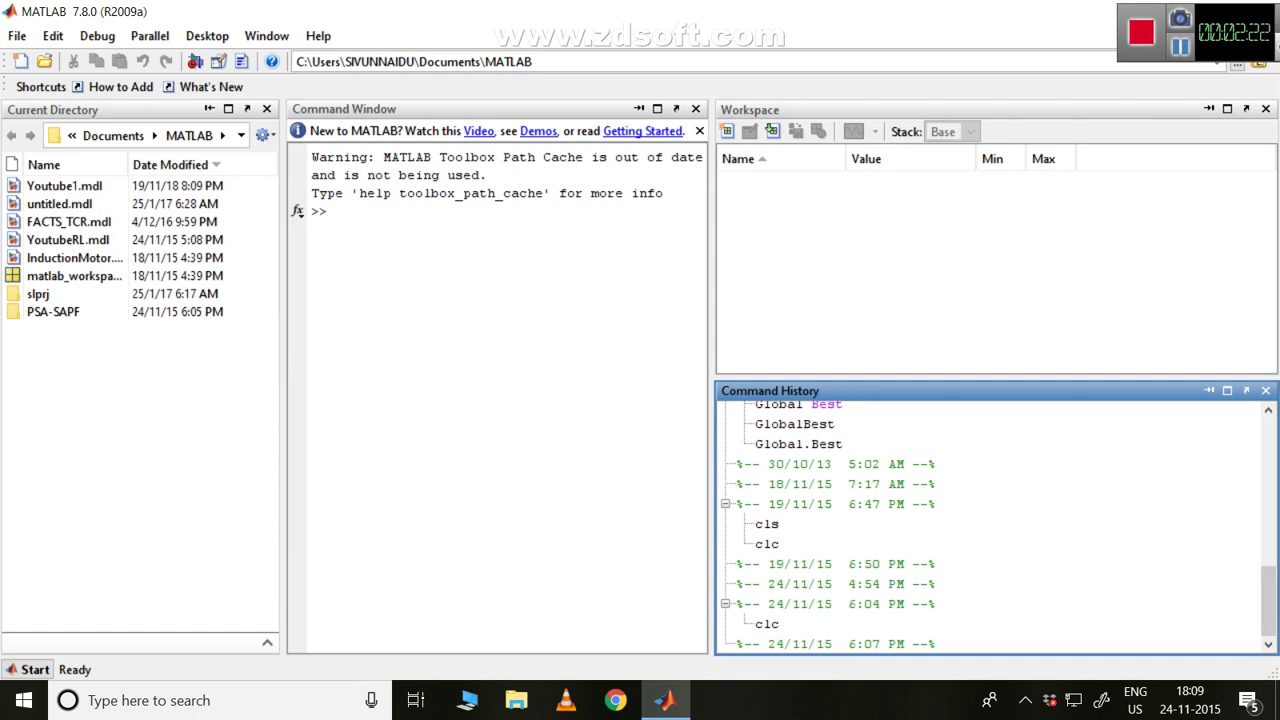
pyautogui.scroll(3, 1268, 600)
pyautogui.scroll(5, 1268, 570)
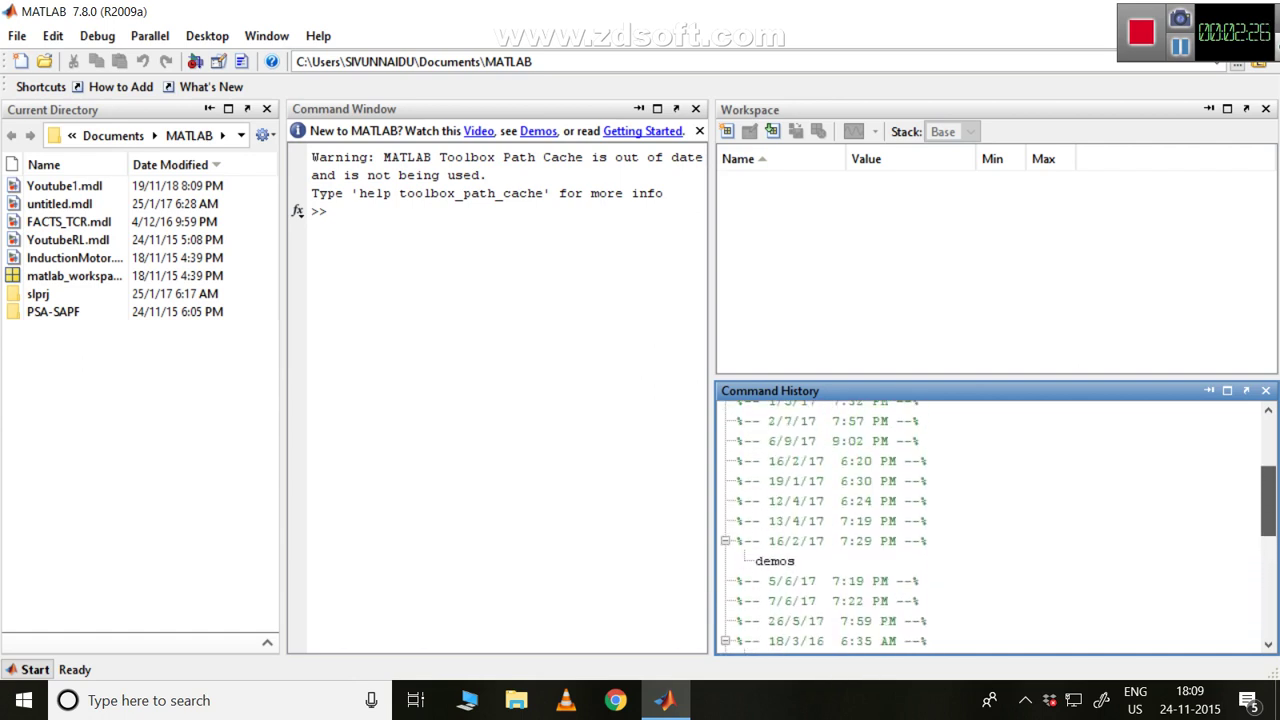
pyautogui.scroll(3, 995, 525)
pyautogui.scroll(-1, 995, 525)
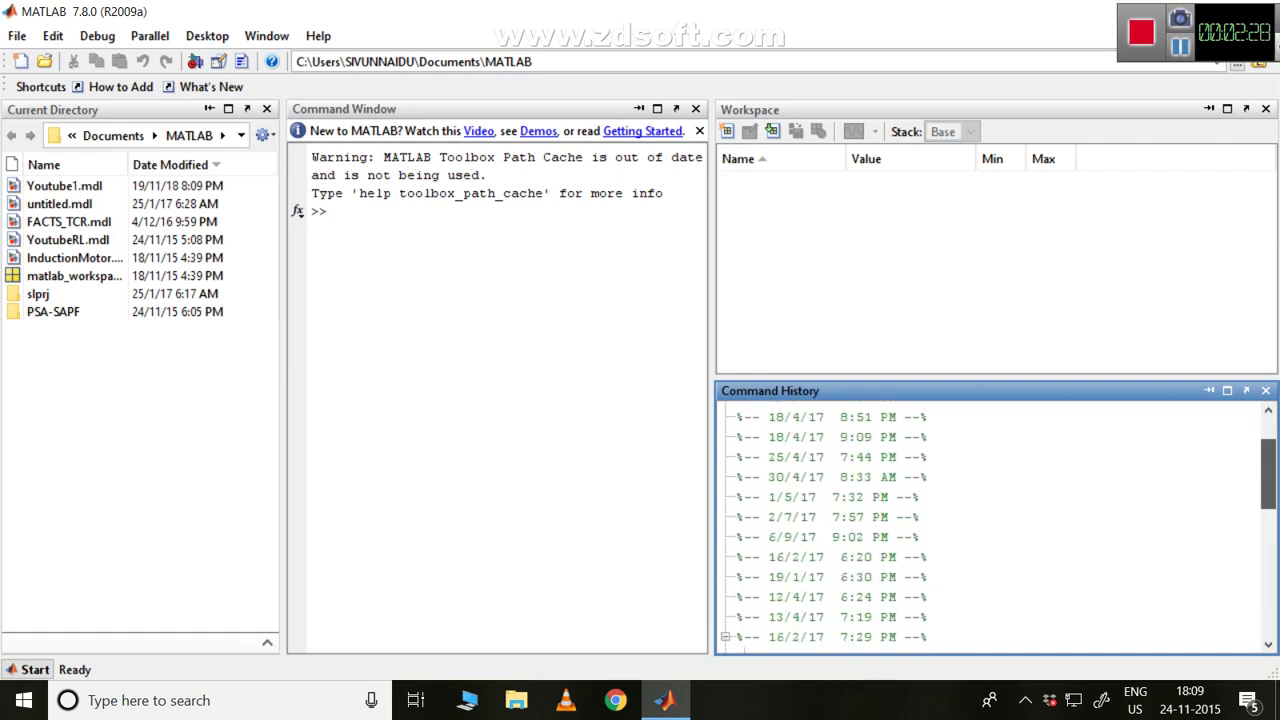
pyautogui.scroll(-7, 995, 525)
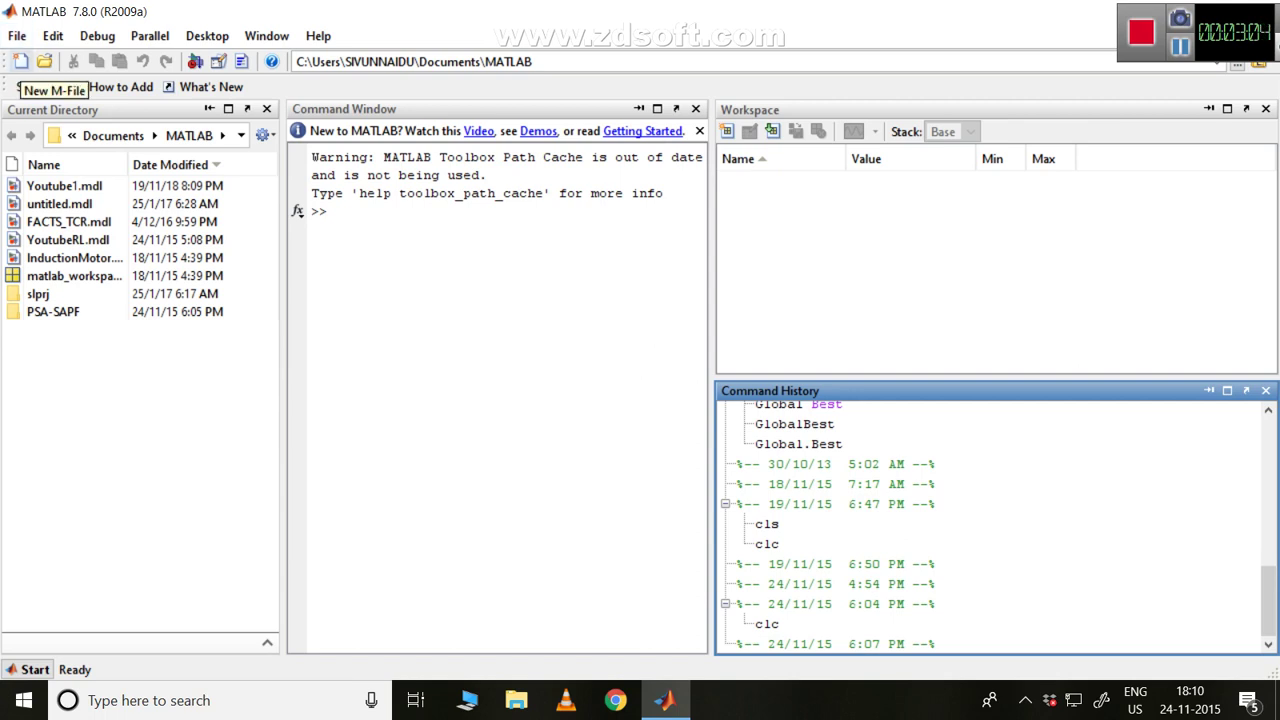
# Step: Create a new blank M-file in the editor and return to the main MATLAB window
pyautogui.click(20, 61)
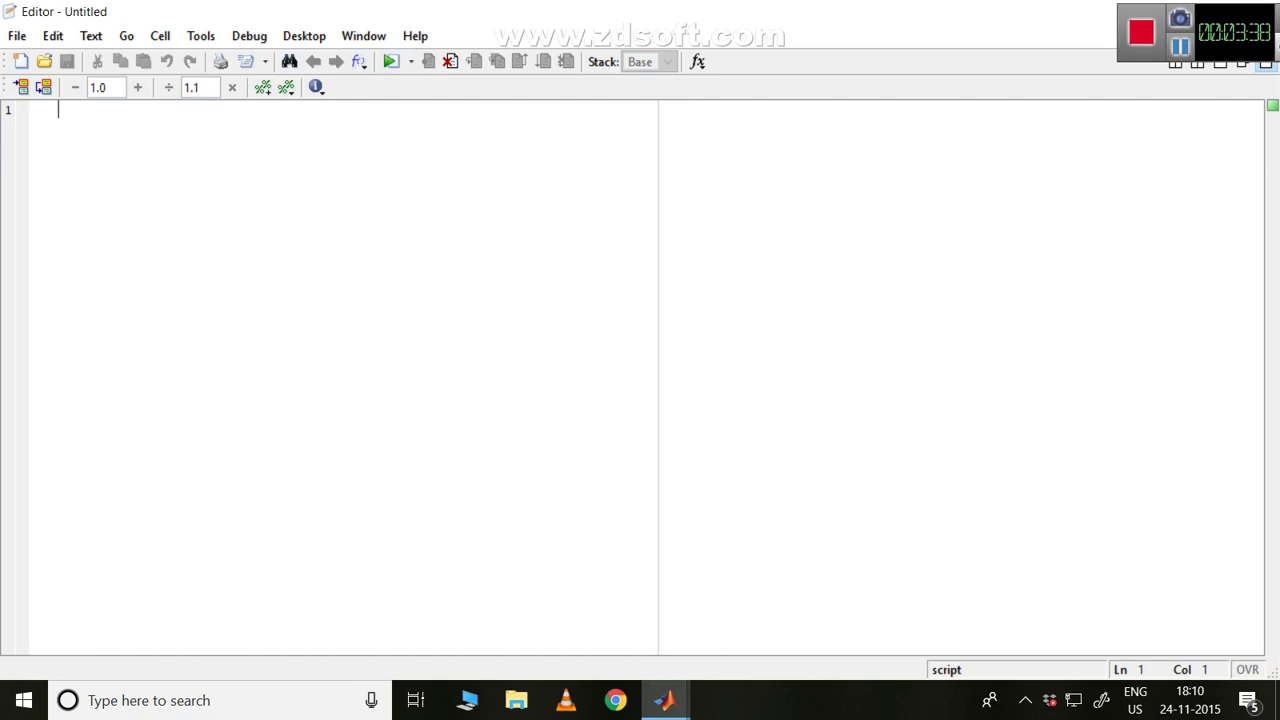
pyautogui.moveTo(664, 700)
pyautogui.click(556, 615)
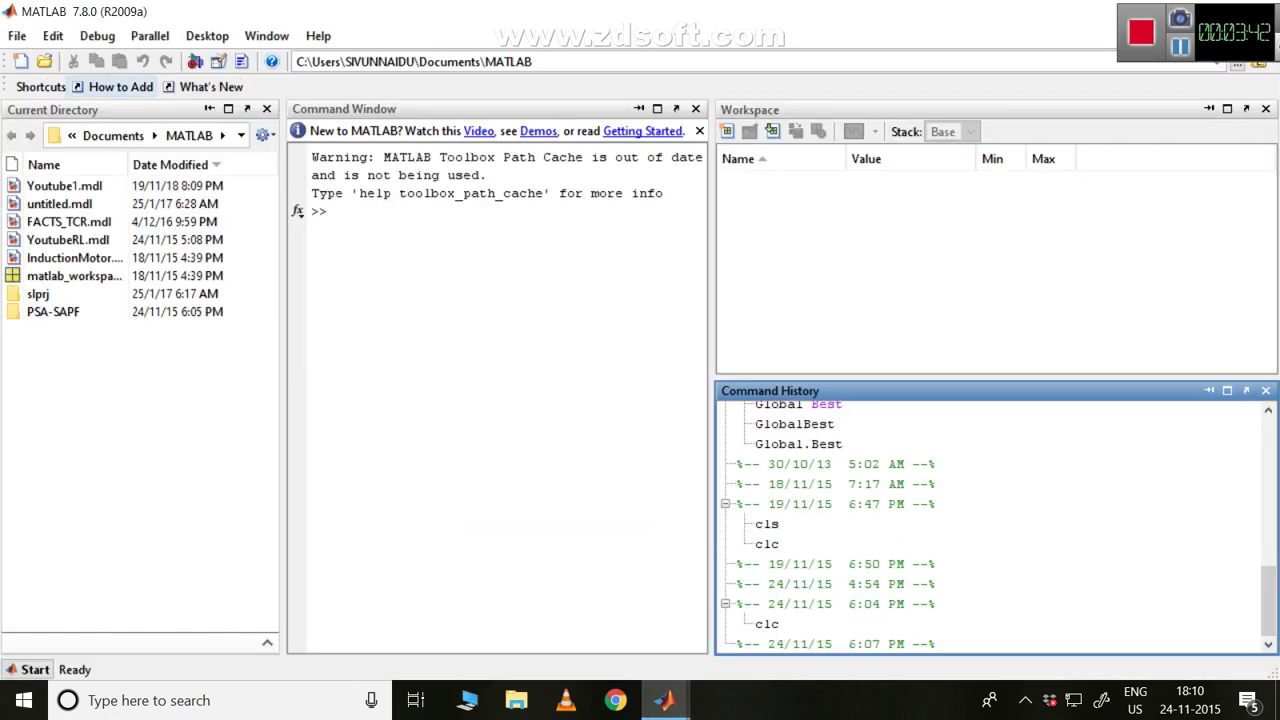
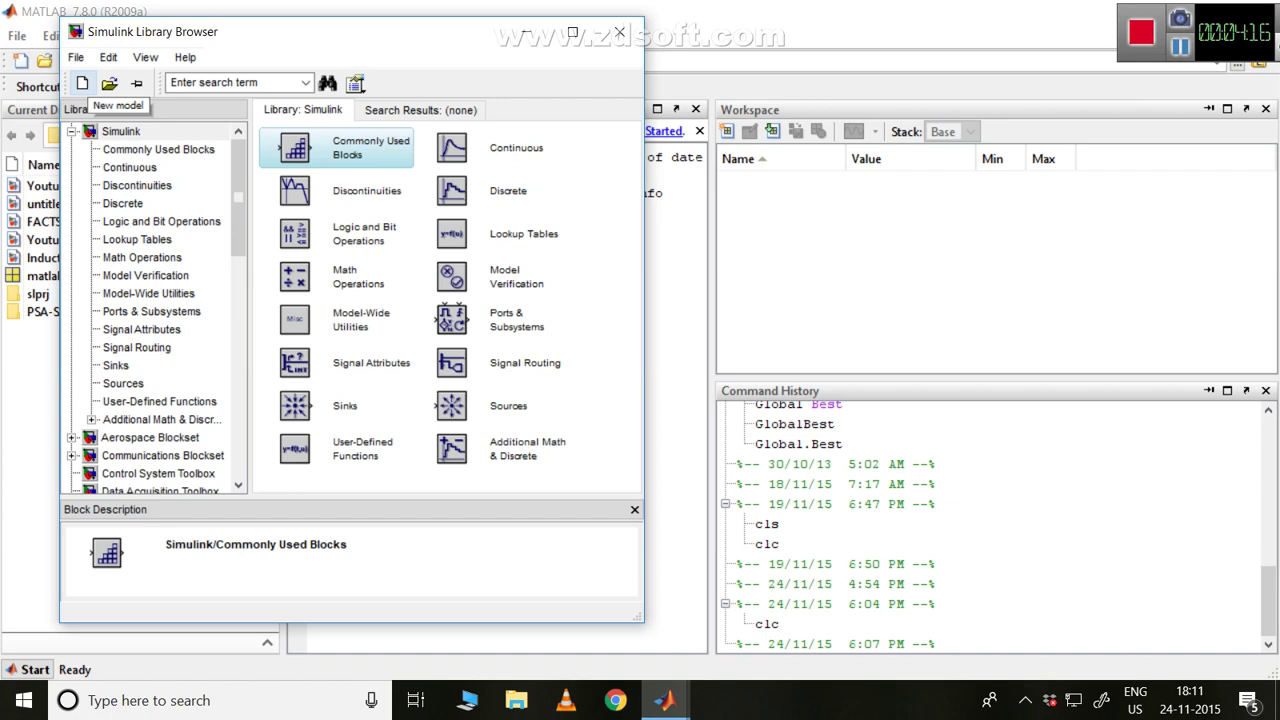
# Step: Create a new blank Simulink model in a maximized window and bring up the Library Browser over it
pyautogui.click(83, 84)
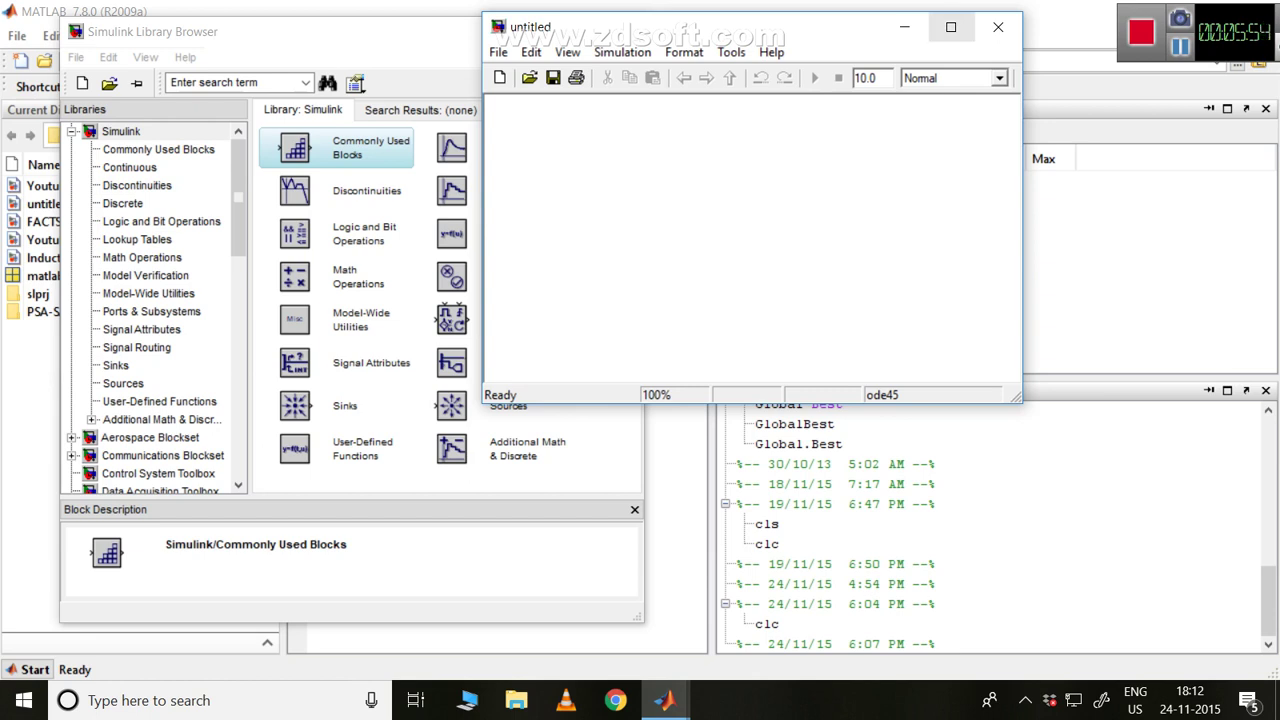
pyautogui.click(950, 27)
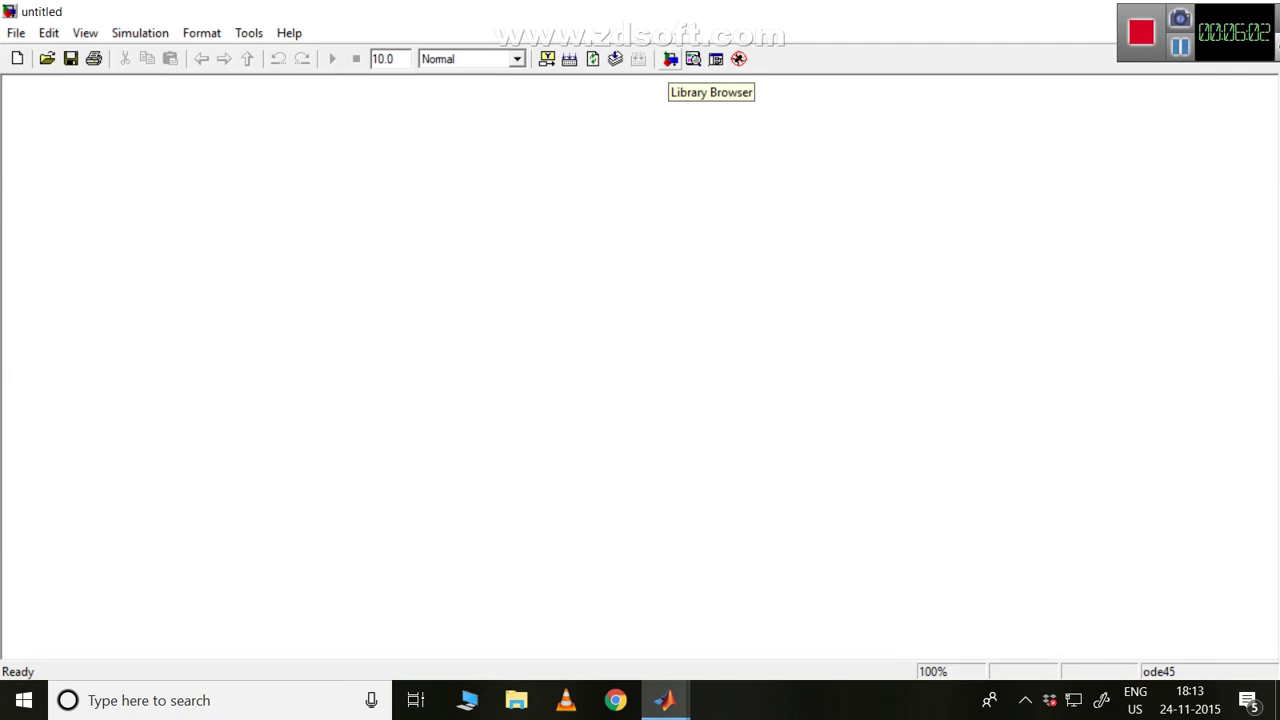
pyautogui.click(670, 59)
pyautogui.moveTo(405, 37); pyautogui.dragTo(741, 82)
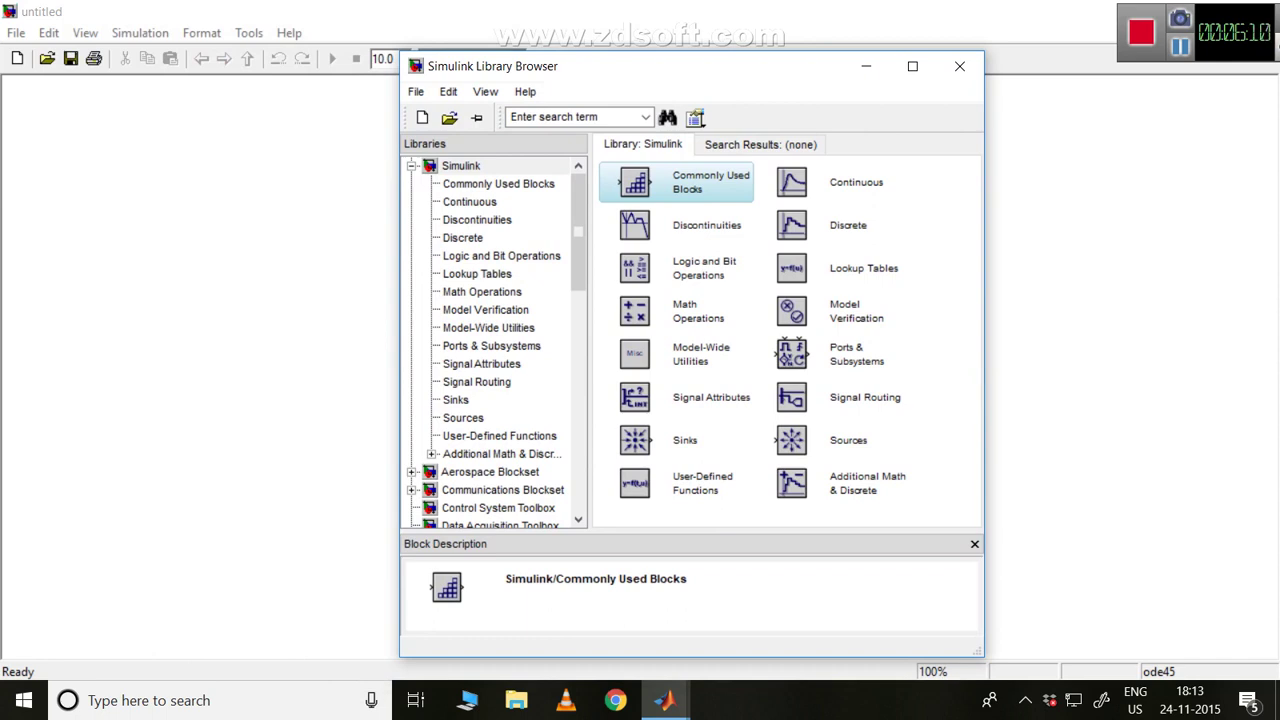
# Step: Look through the list of block libraries, expanding SimPowerSystems and Simulink to examine their sublibraries
pyautogui.doubleClick(461, 165)
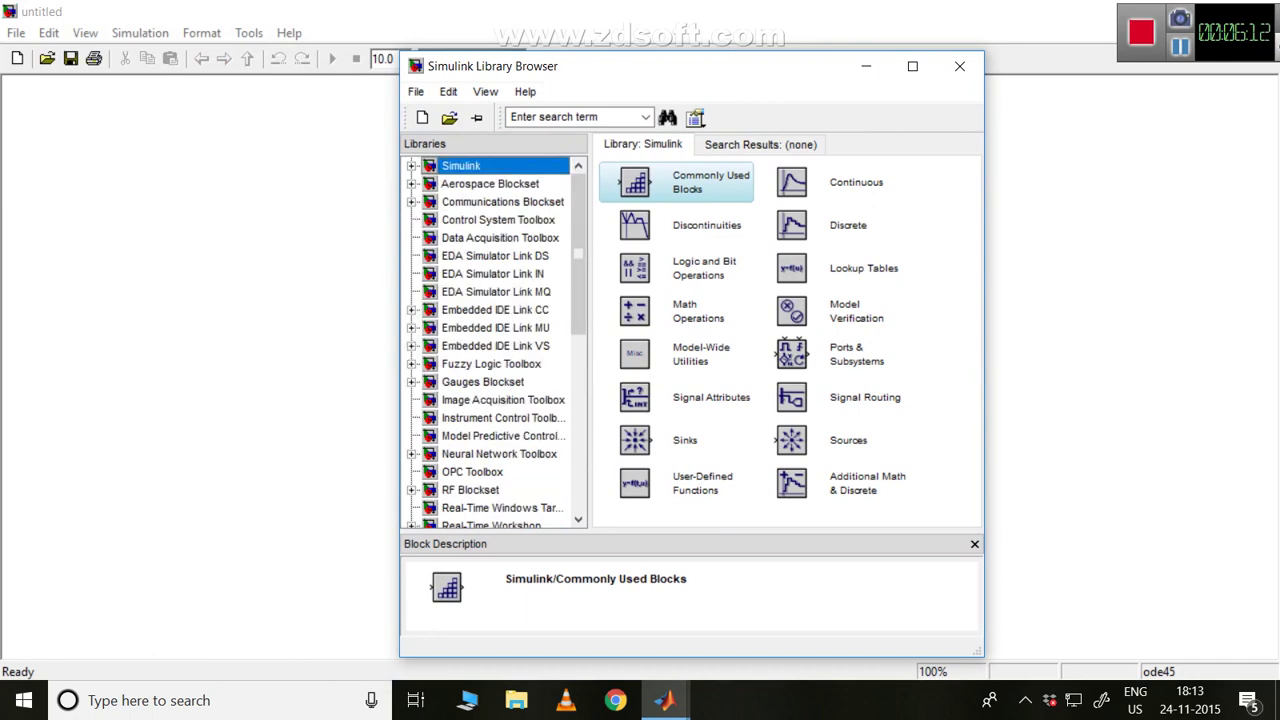
pyautogui.scroll(-7, 496, 342)
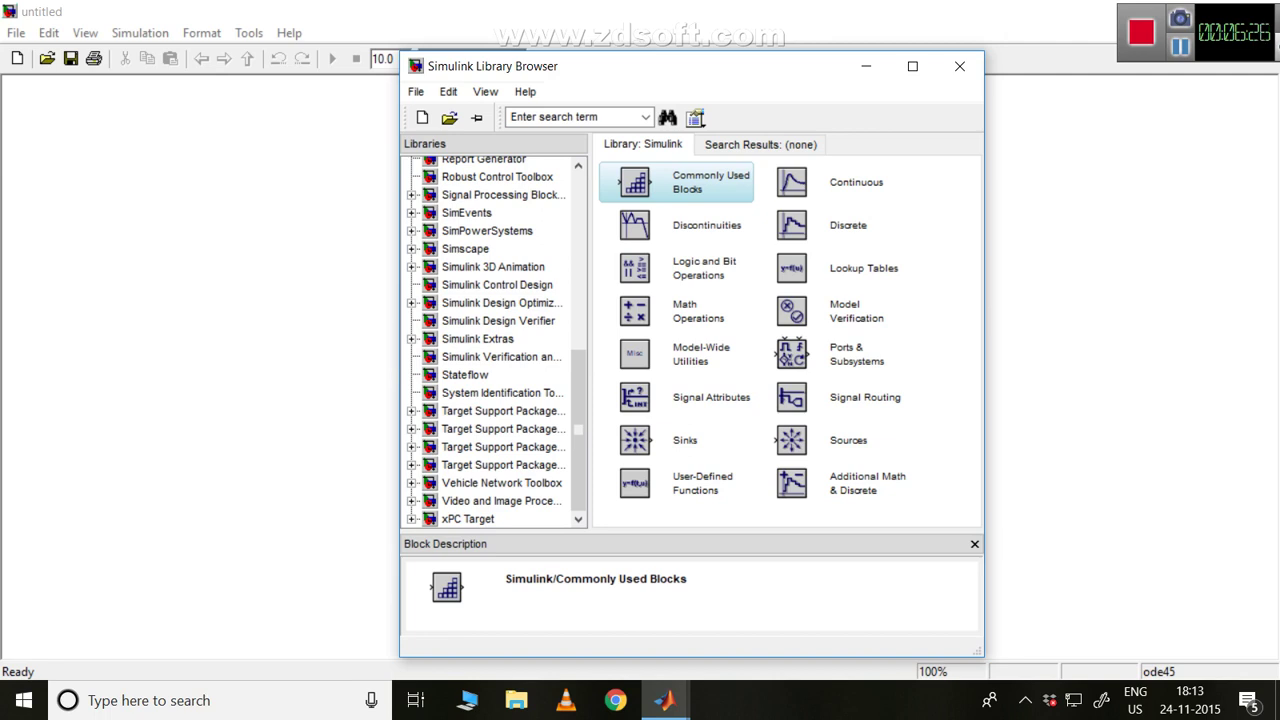
pyautogui.scroll(12, 495, 340)
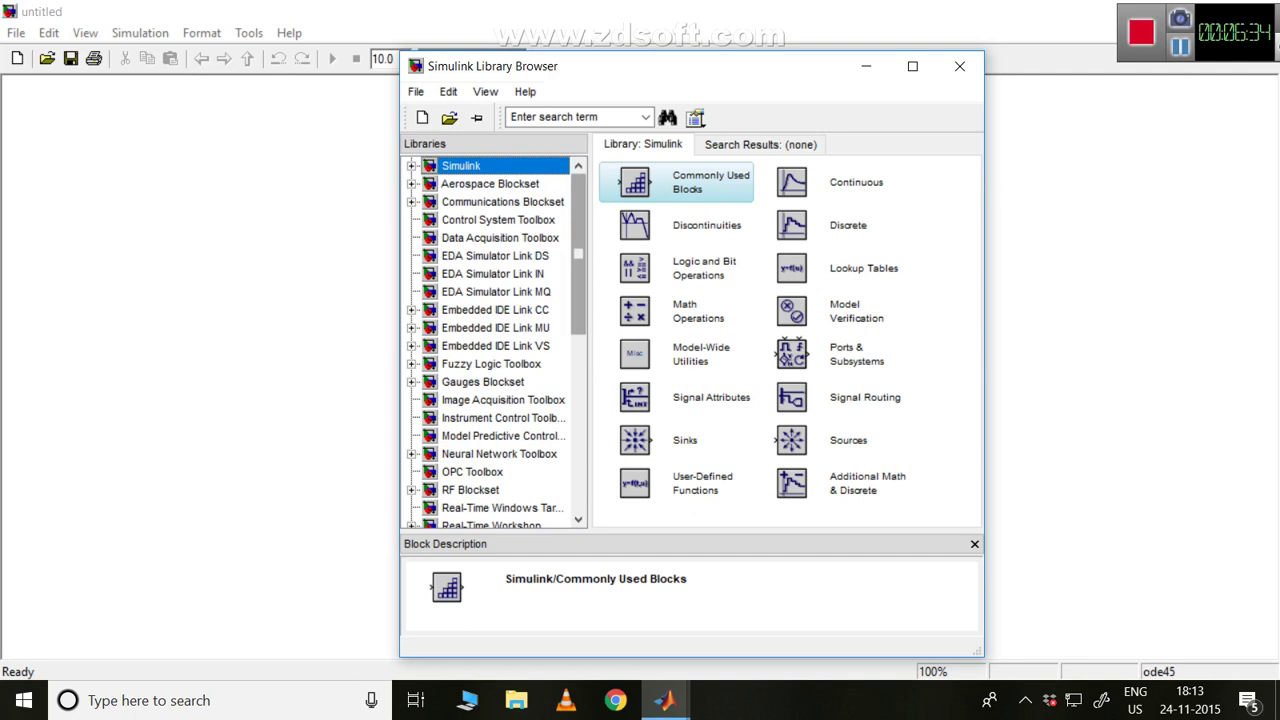
pyautogui.moveTo(578, 255); pyautogui.dragTo(578, 380)
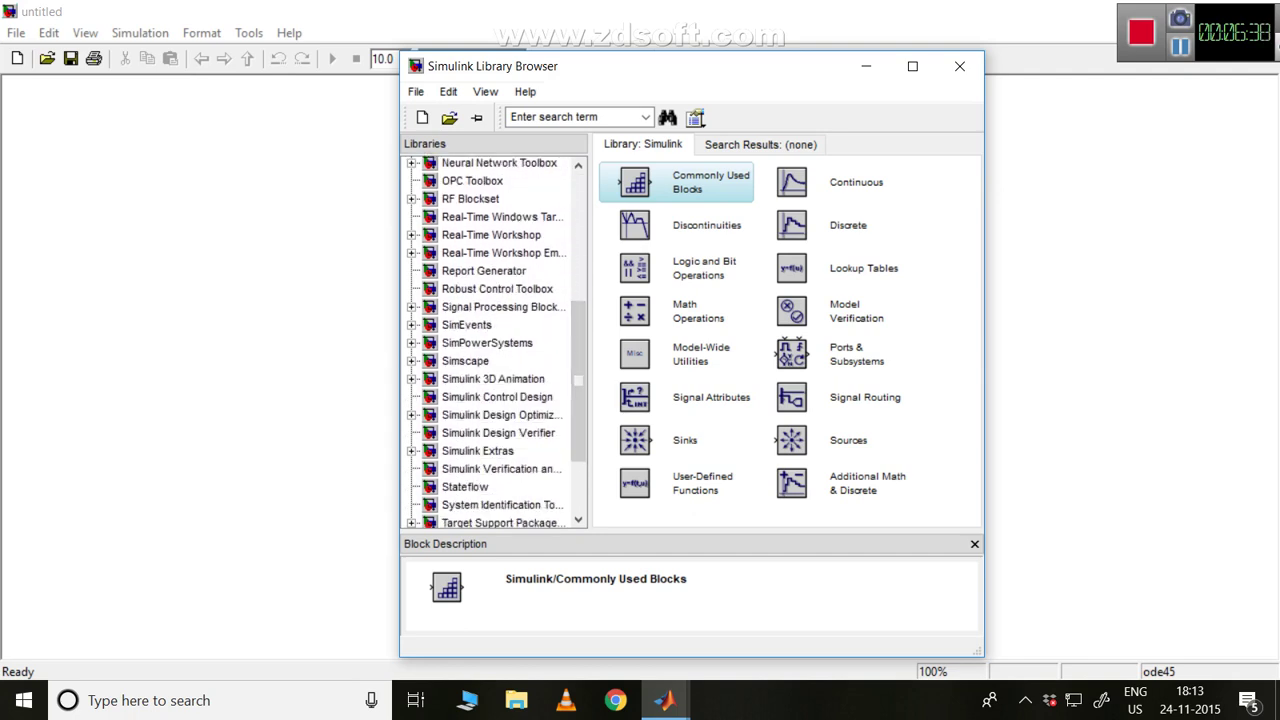
pyautogui.click(411, 342)
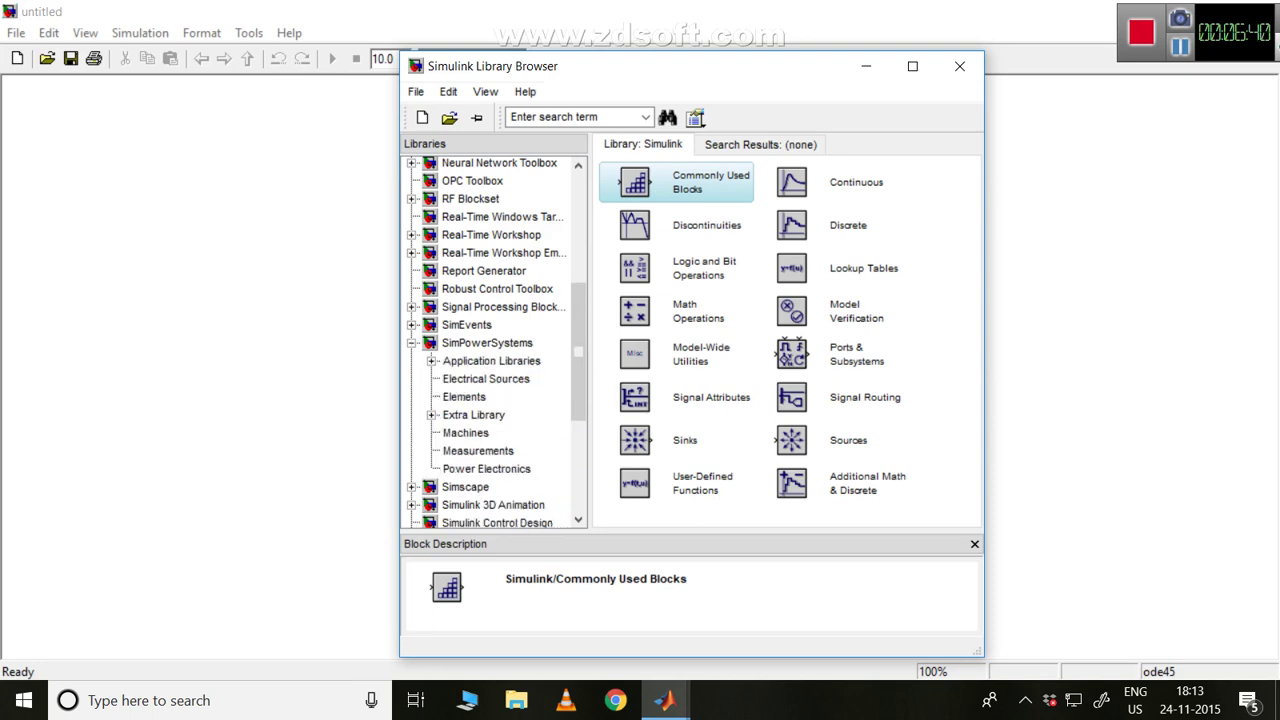
pyautogui.moveTo(578, 350); pyautogui.dragTo(578, 240)
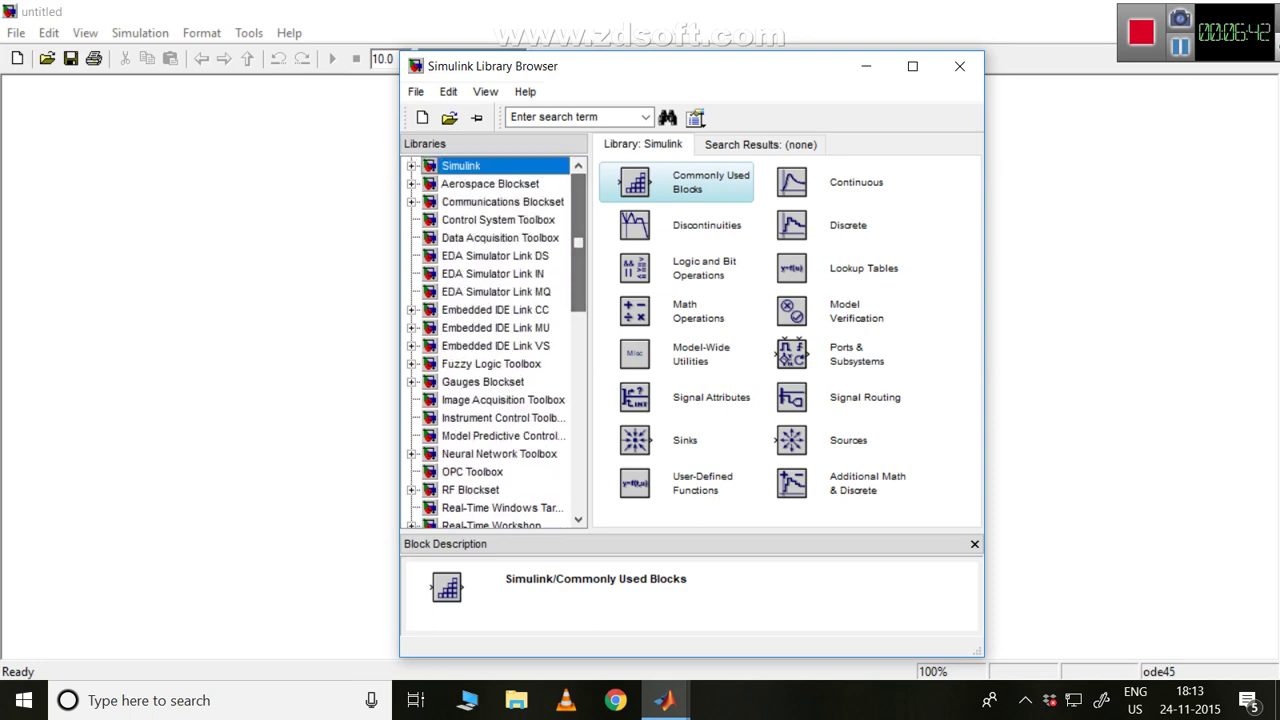
pyautogui.press('Right')
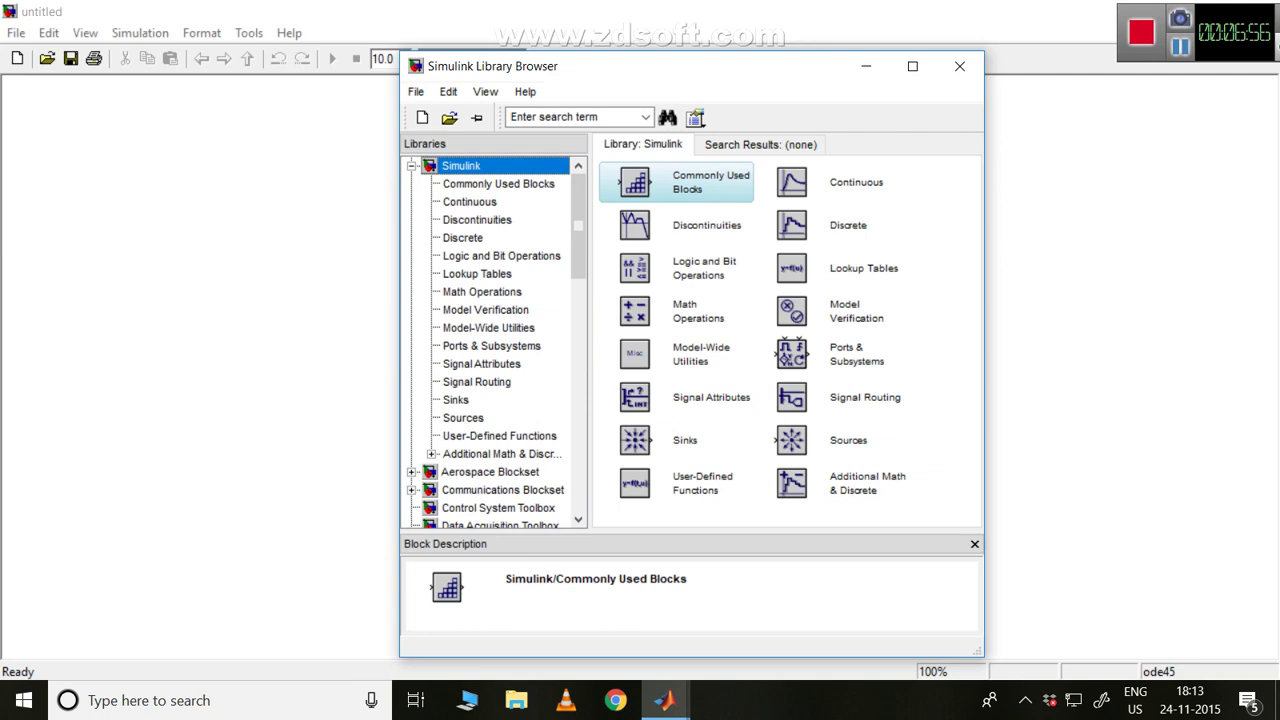
pyautogui.scroll(-2, 480, 470)
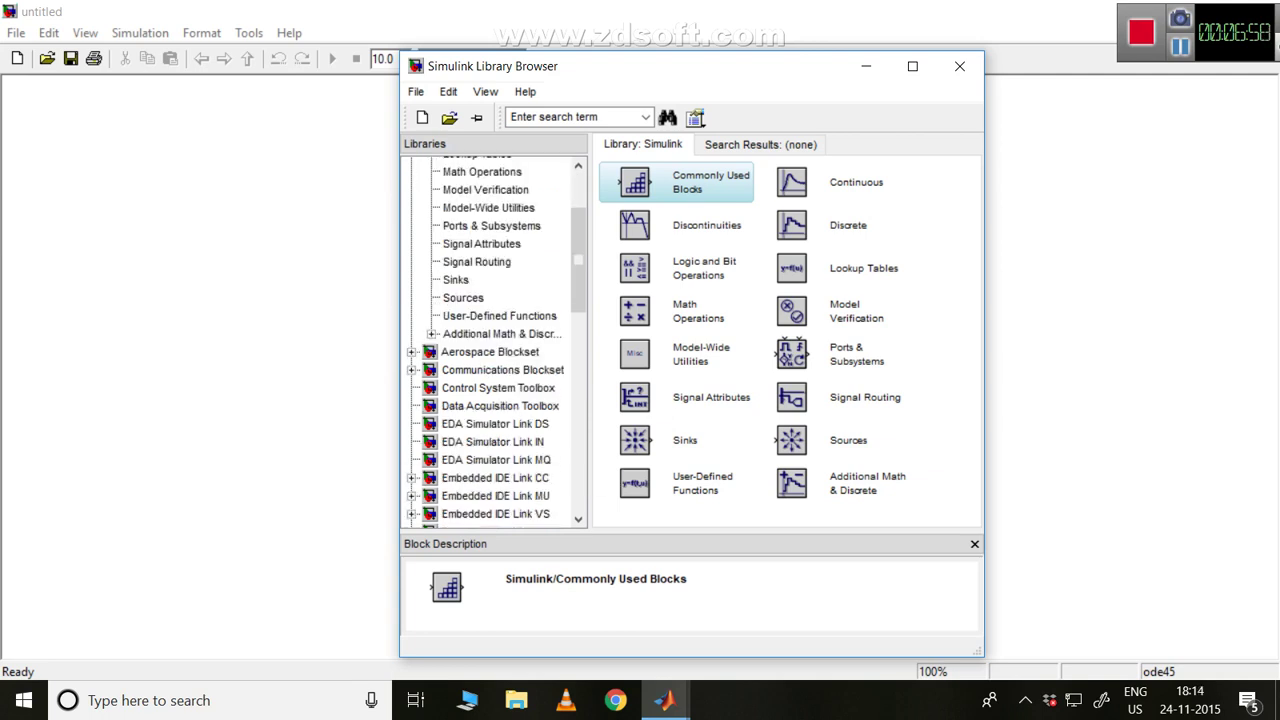
pyautogui.scroll(-9, 496, 340)
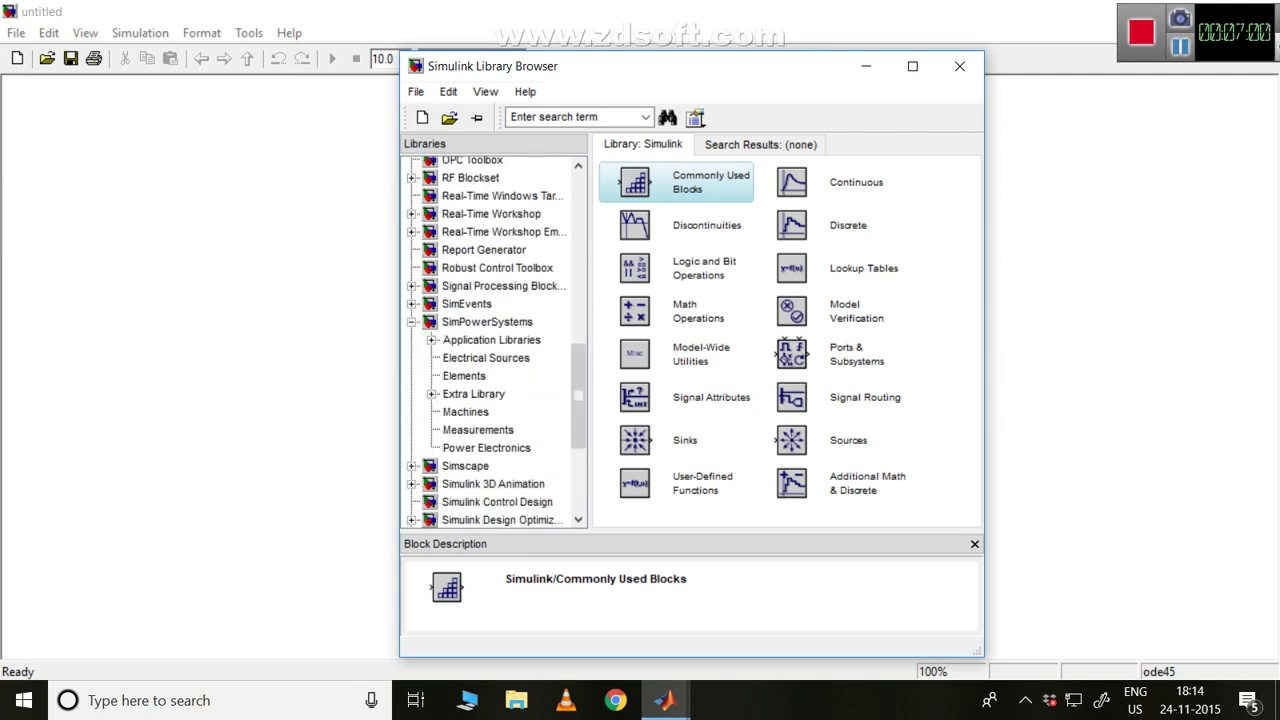
pyautogui.scroll(12, 496, 340)
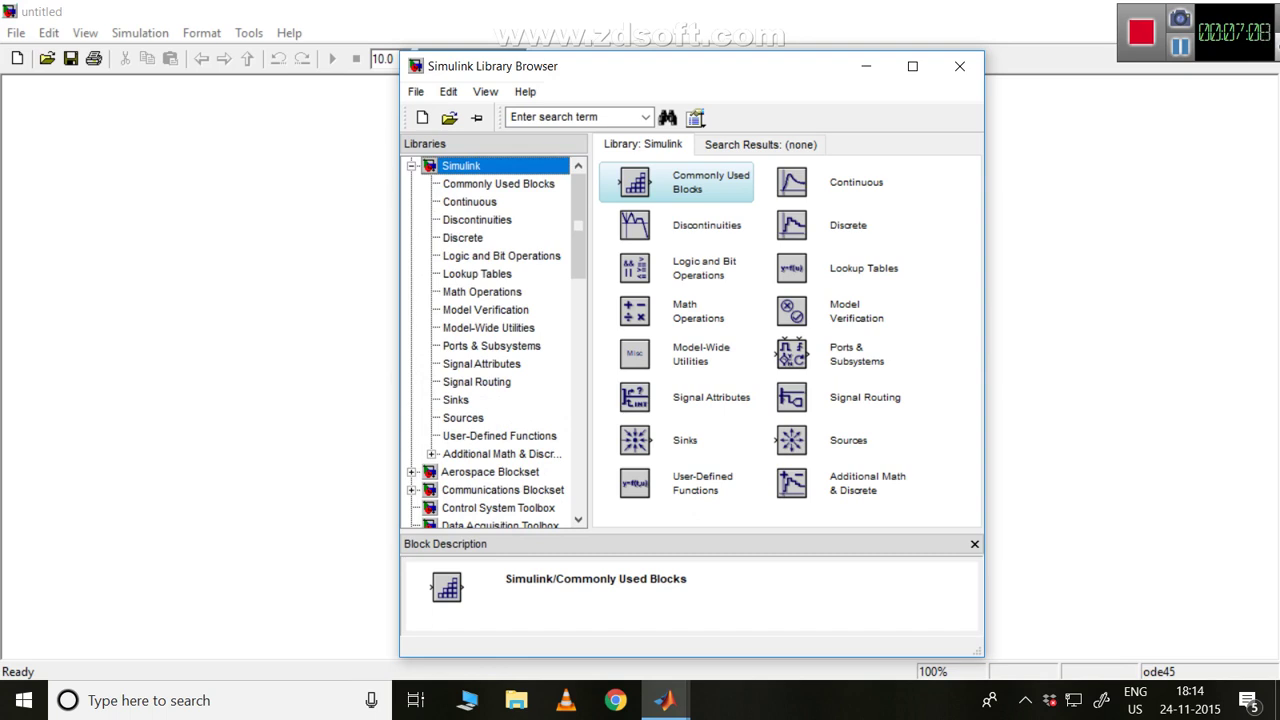
# Step: Examine the blocks in Simulink's Commonly Used Blocks library
pyautogui.doubleClick(676, 182)
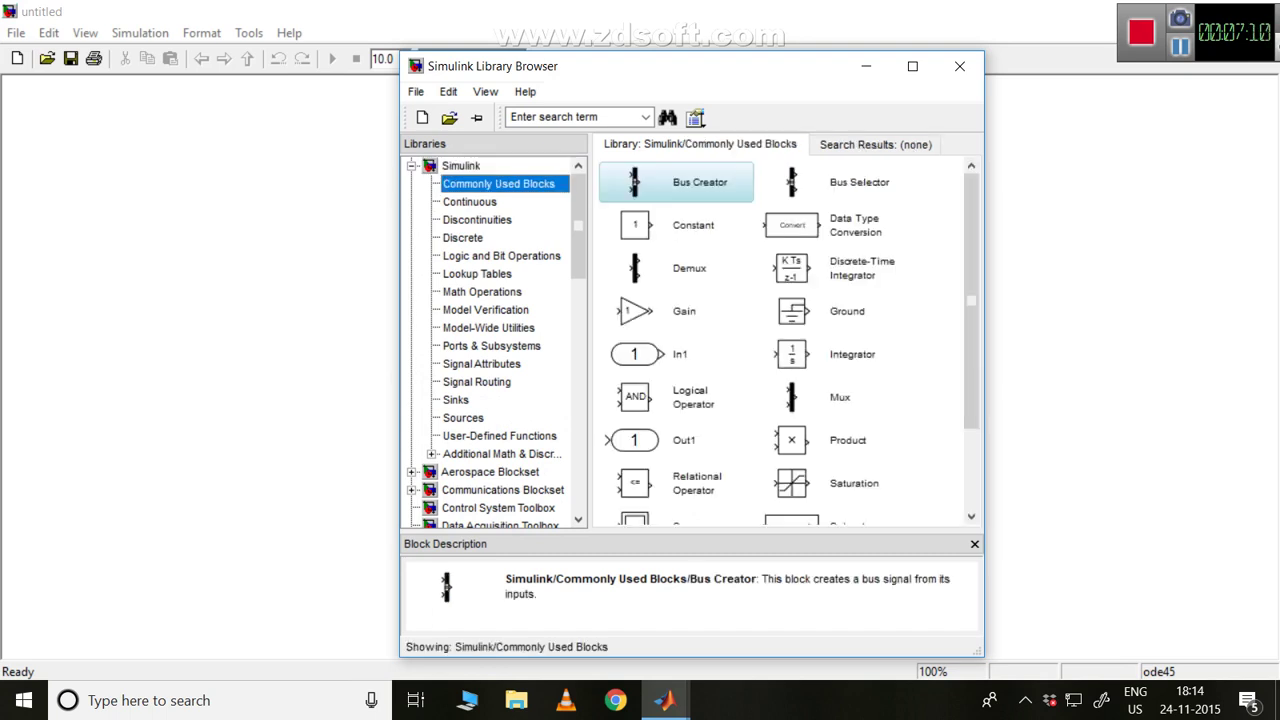
pyautogui.click(715, 228)
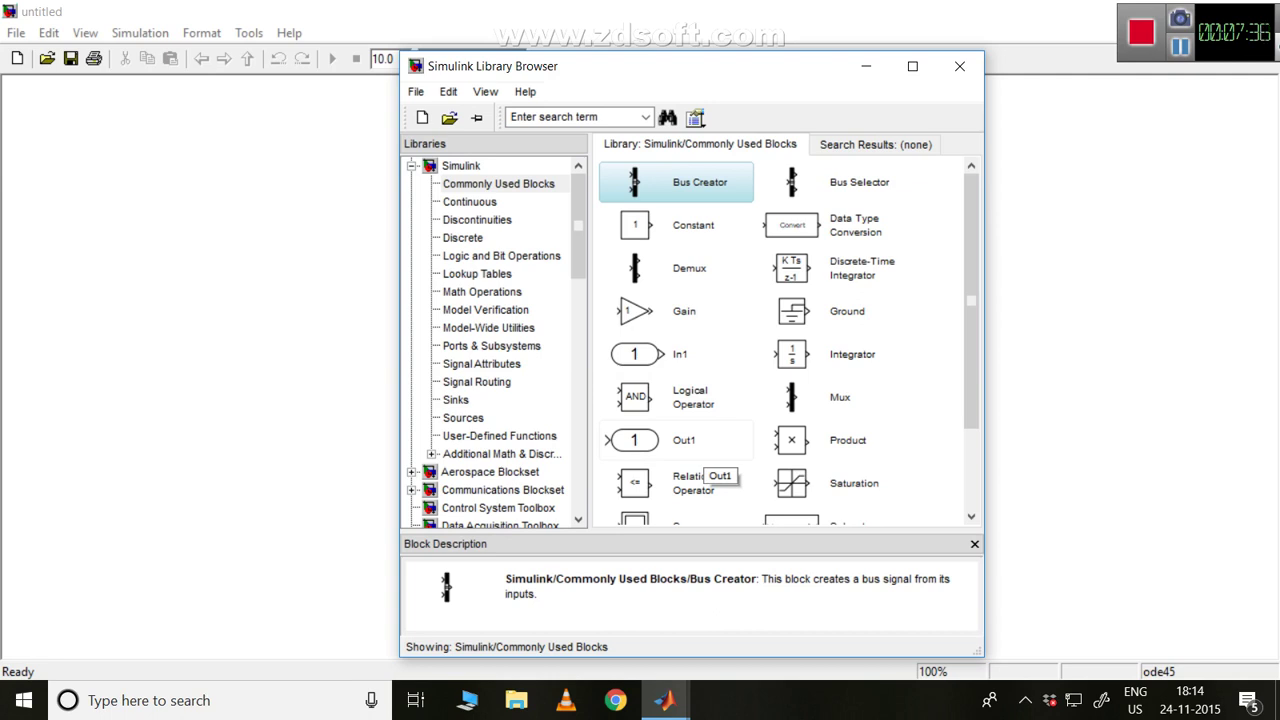
pyautogui.scroll(-3, 785, 340)
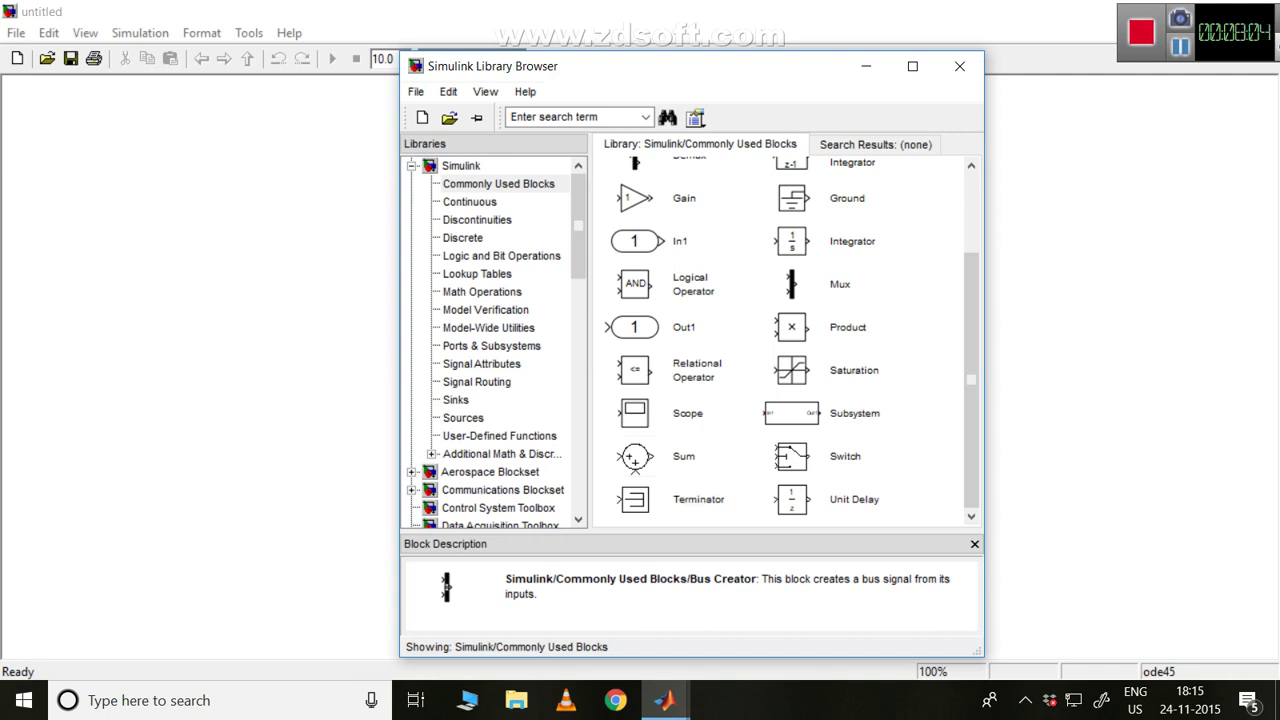
pyautogui.click(498, 183)
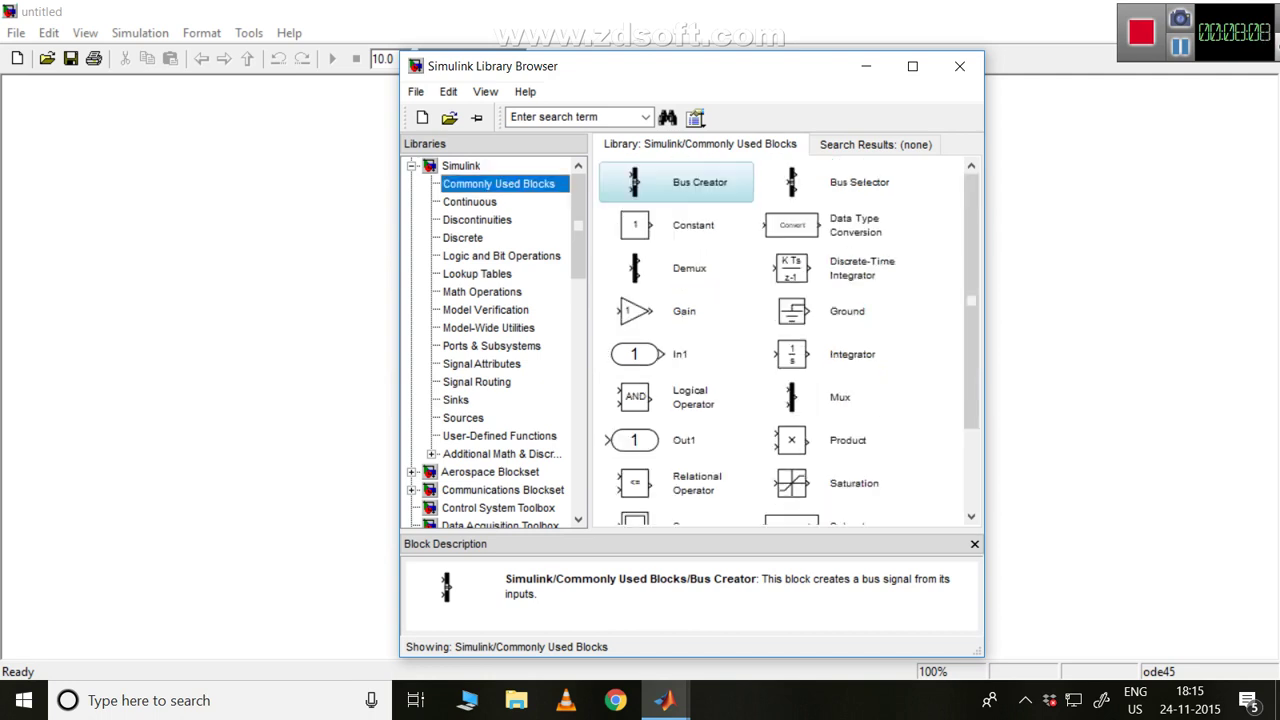
# Step: Examine the blocks in Simulink's Sinks and Sources libraries
pyautogui.click(456, 399)
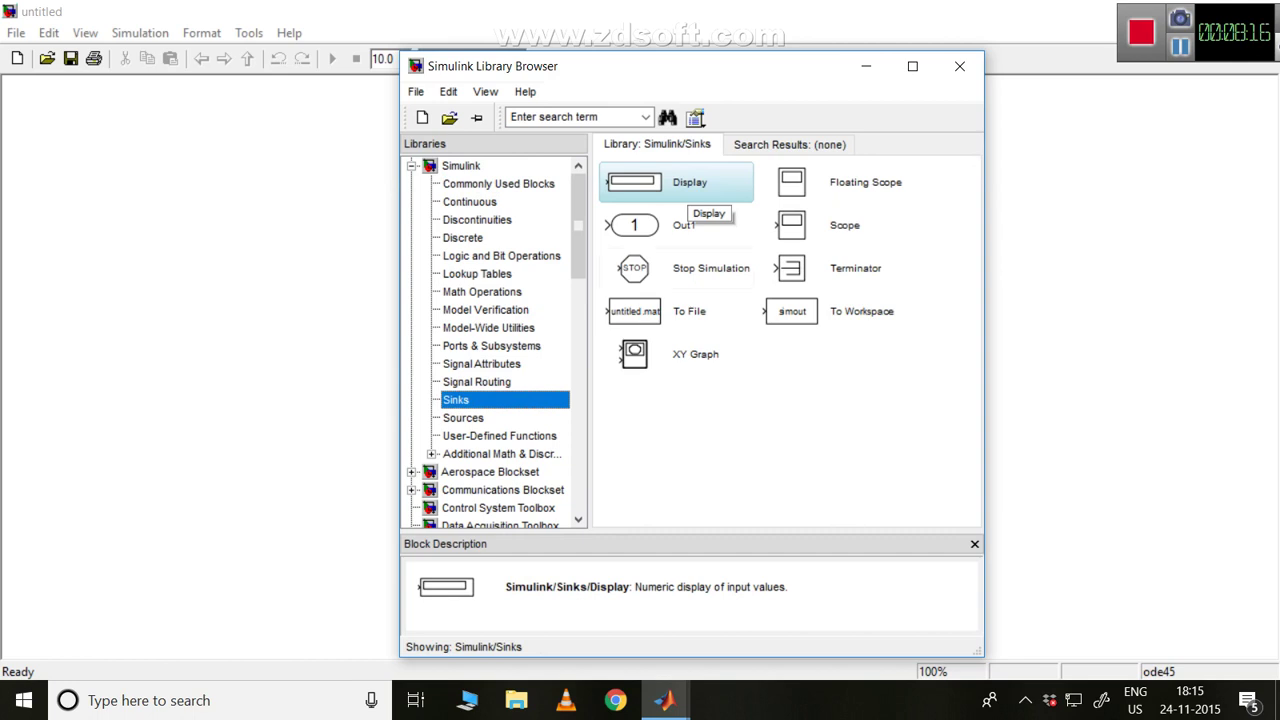
pyautogui.press('Down')
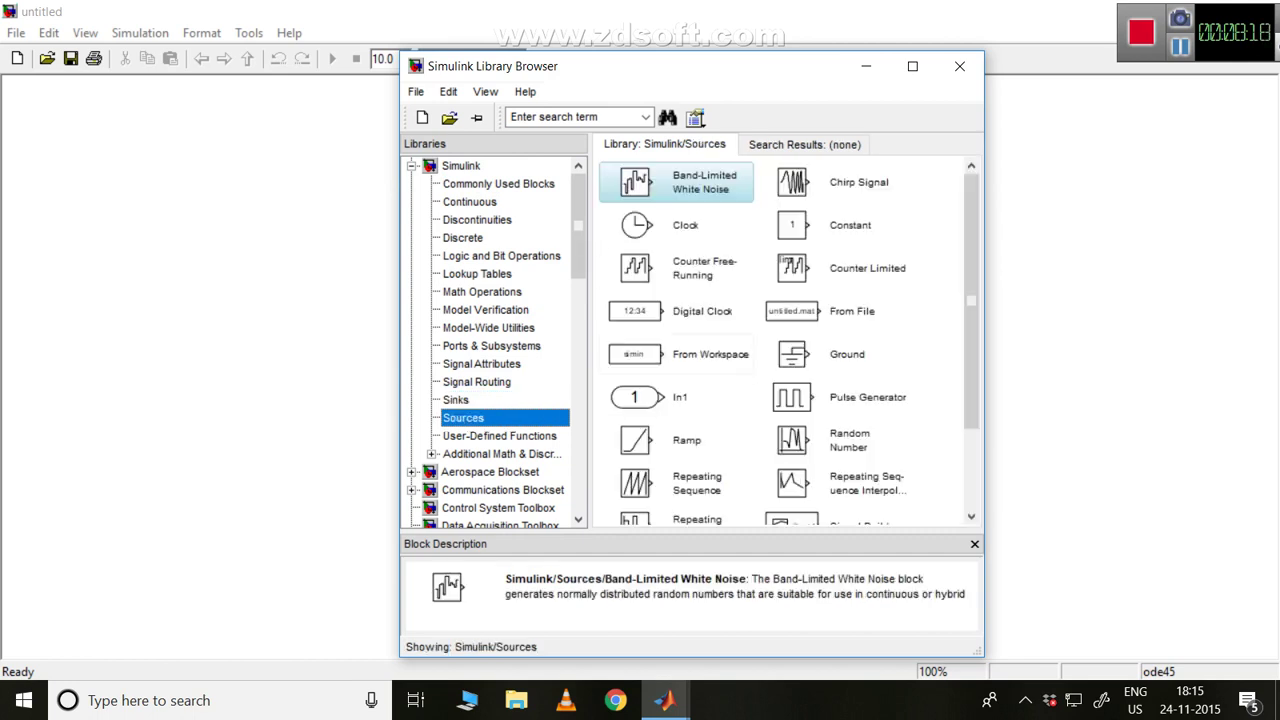
pyautogui.scroll(-3, 785, 340)
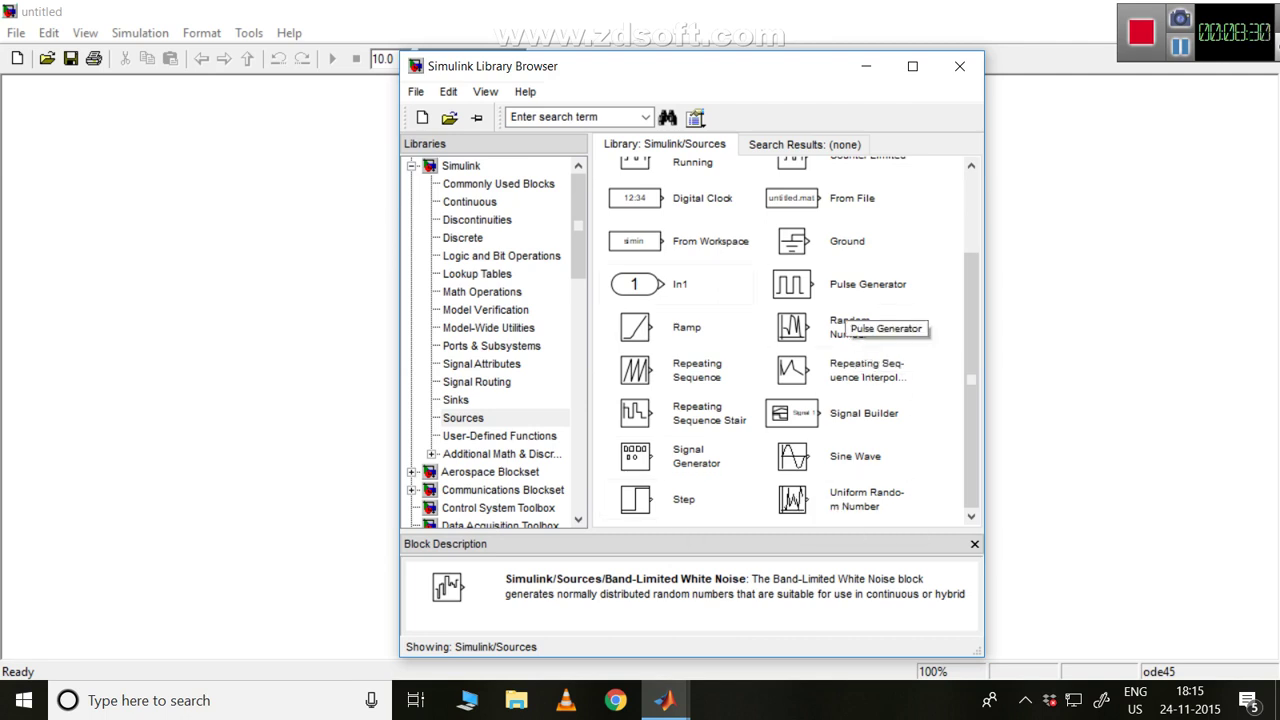
pyautogui.click(463, 418)
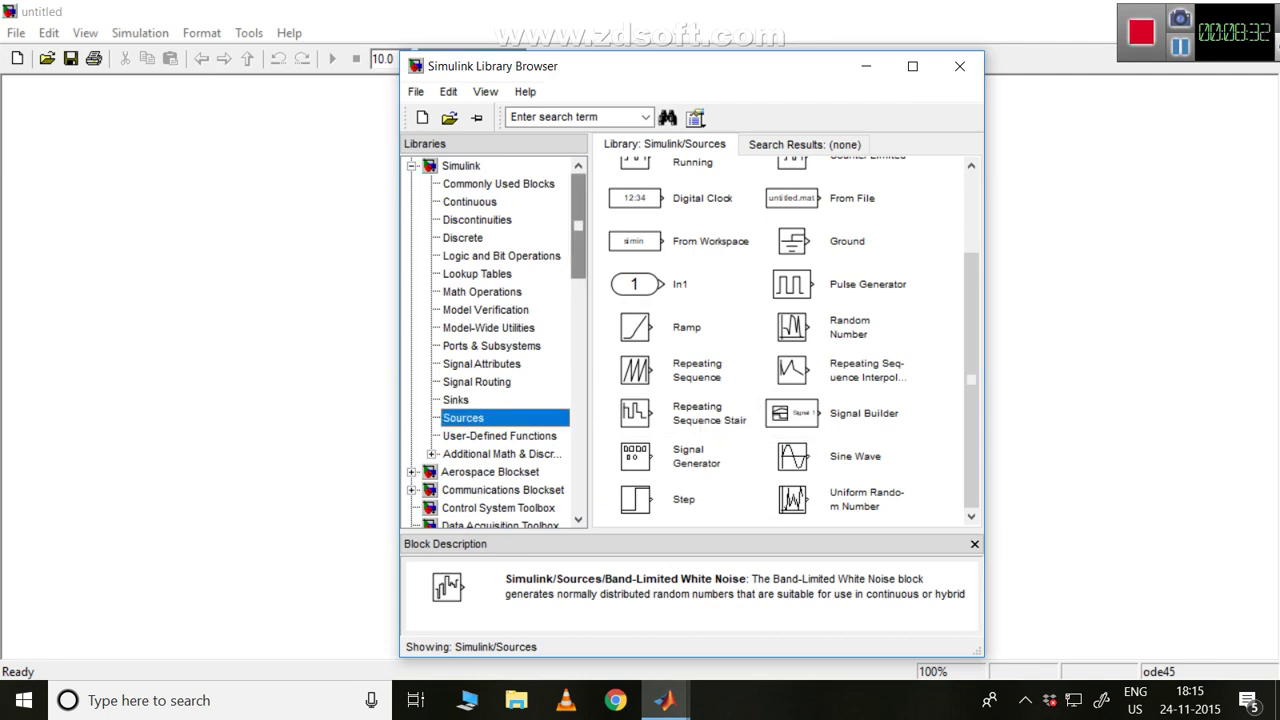
# Step: Examine the SimPowerSystems Electrical Sources blocks, including DC Voltage Source, and the Elements blocks
pyautogui.scroll(-13, 490, 340)
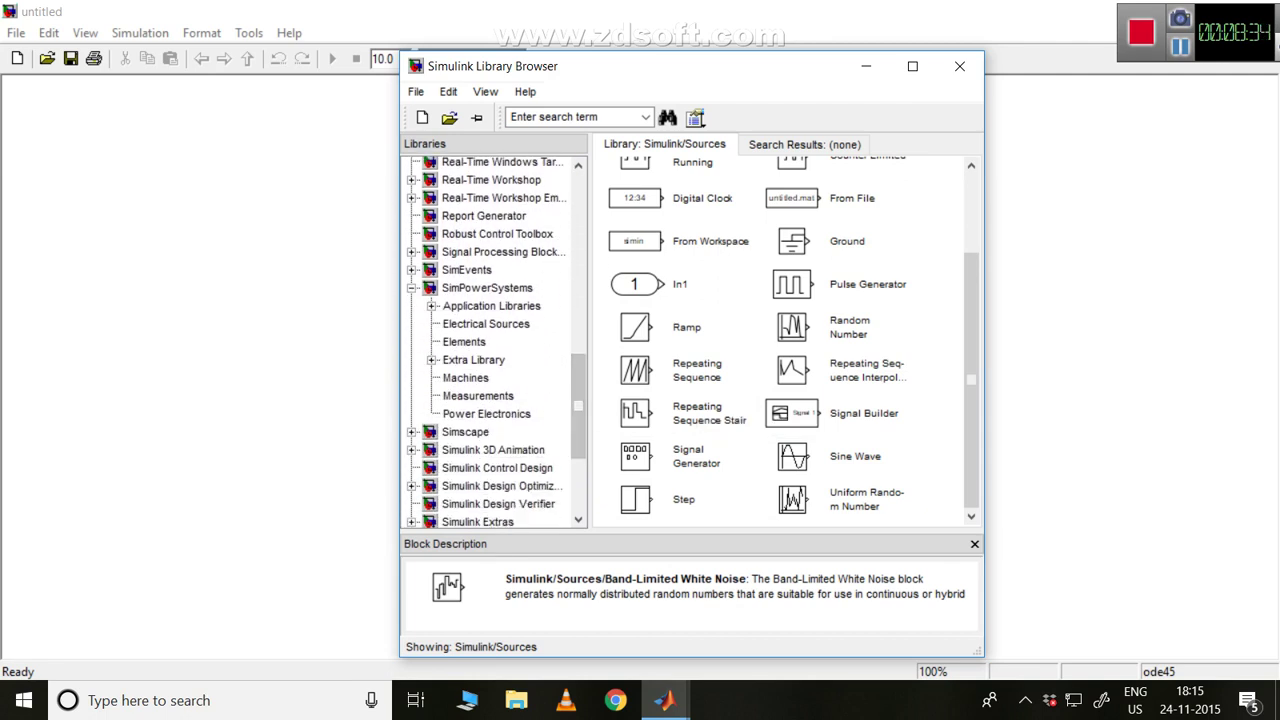
pyautogui.click(486, 323)
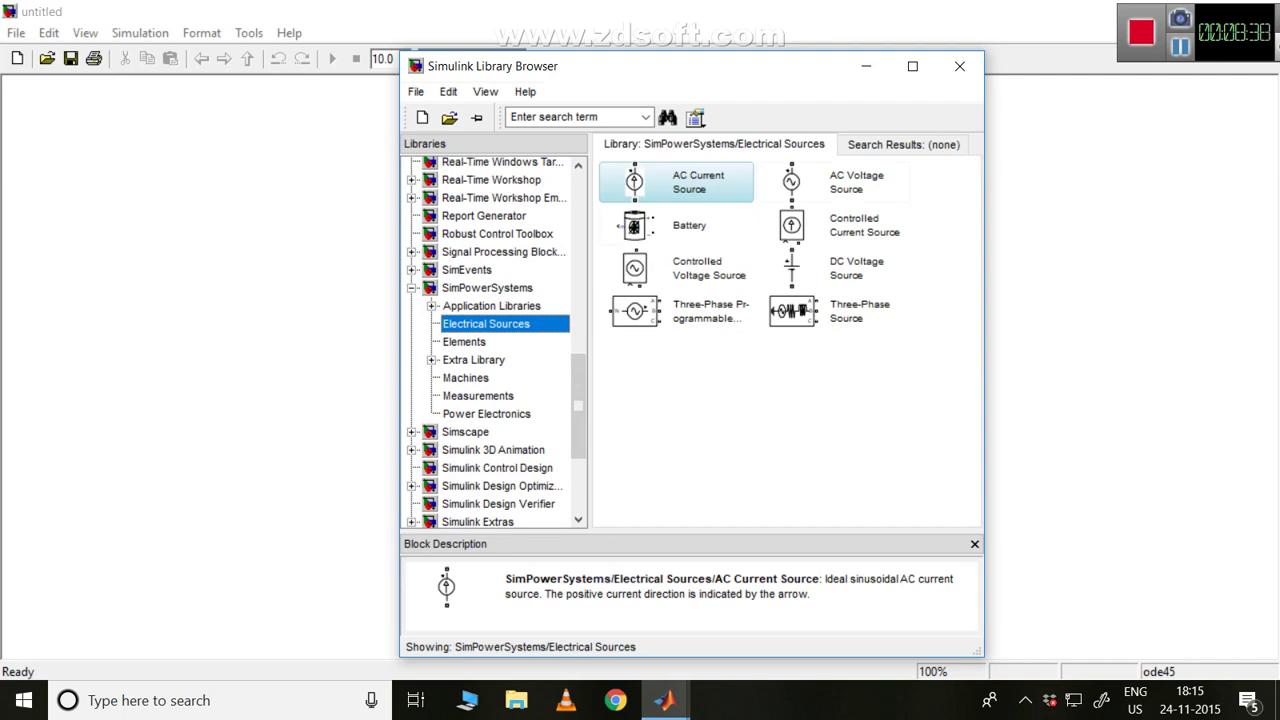
pyautogui.click(800, 268)
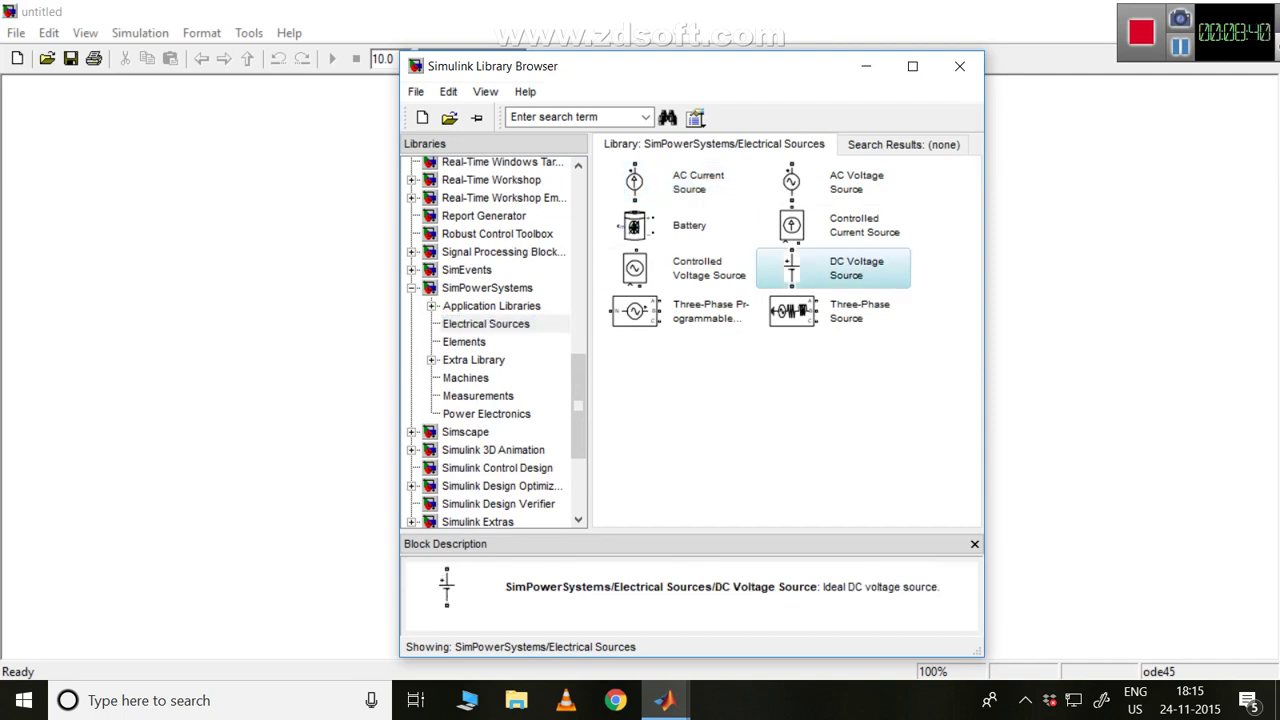
pyautogui.click(464, 341)
pyautogui.scroll(-3, 785, 340)
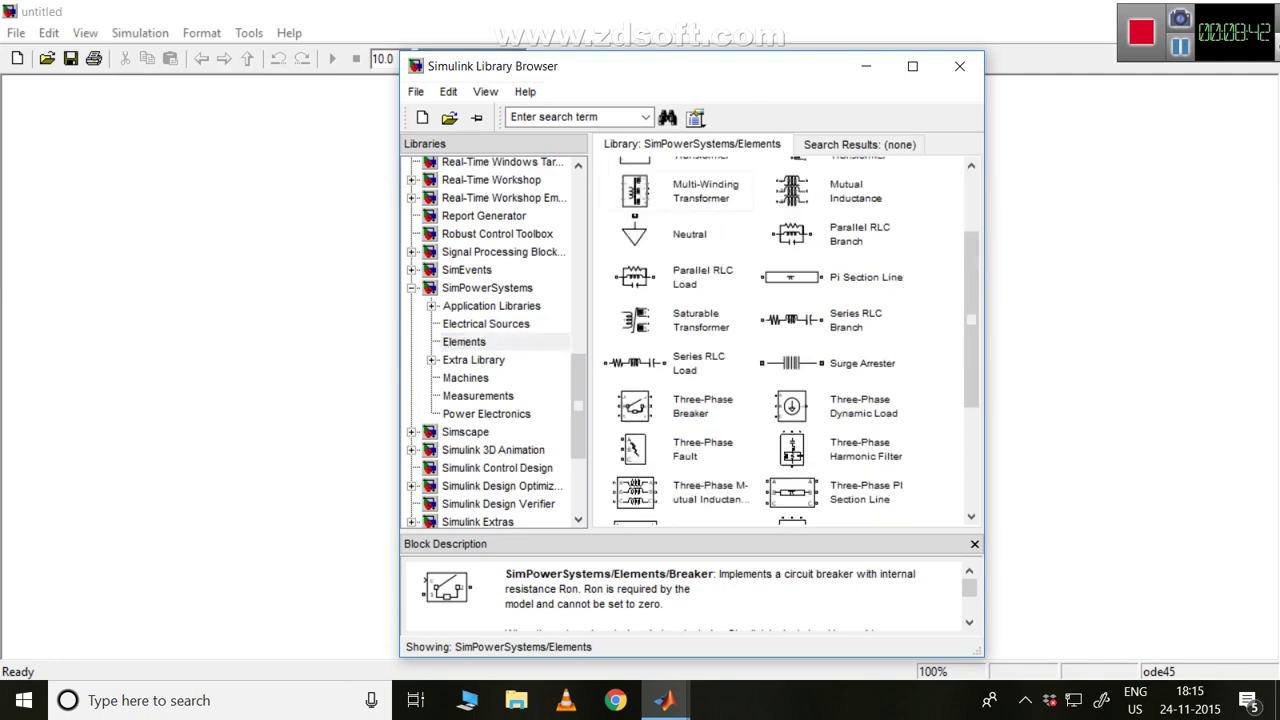
pyautogui.scroll(-3, 785, 340)
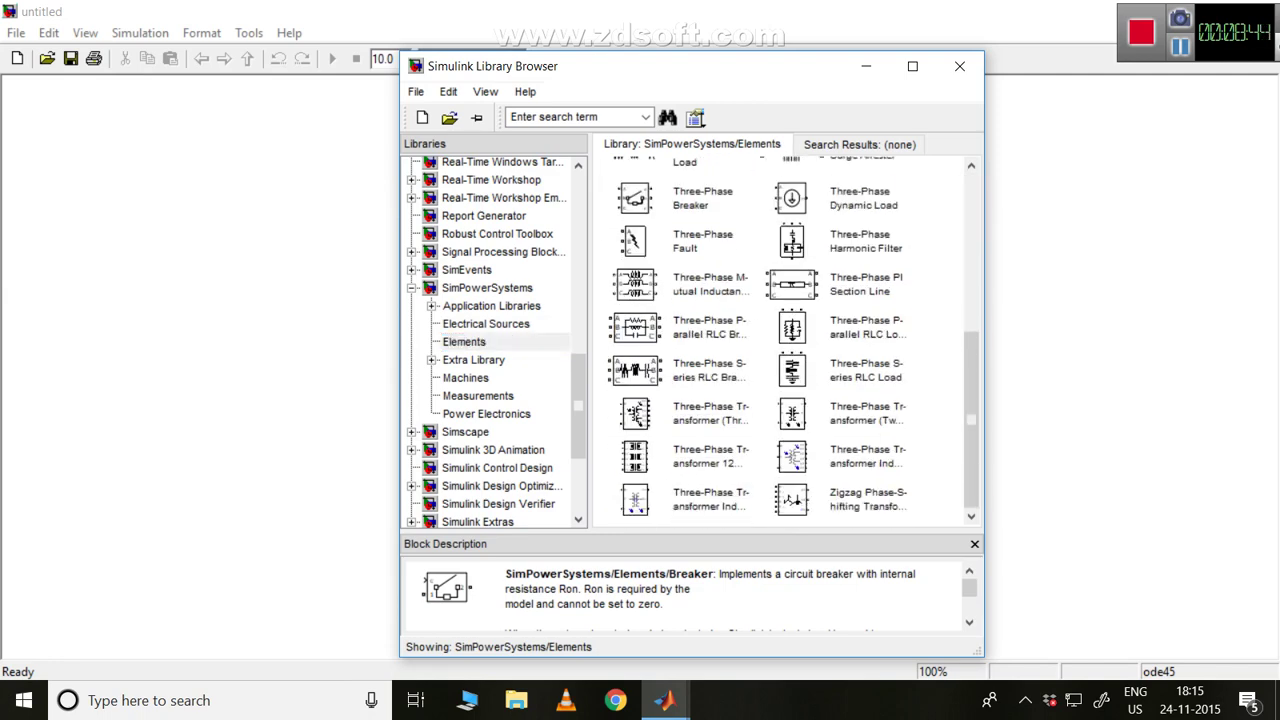
# Step: Examine the SimPowerSystems Machines, Measurements and Power Electronics blocks, and close the Library Browser
pyautogui.click(465, 377)
pyautogui.scroll(-1, 785, 340)
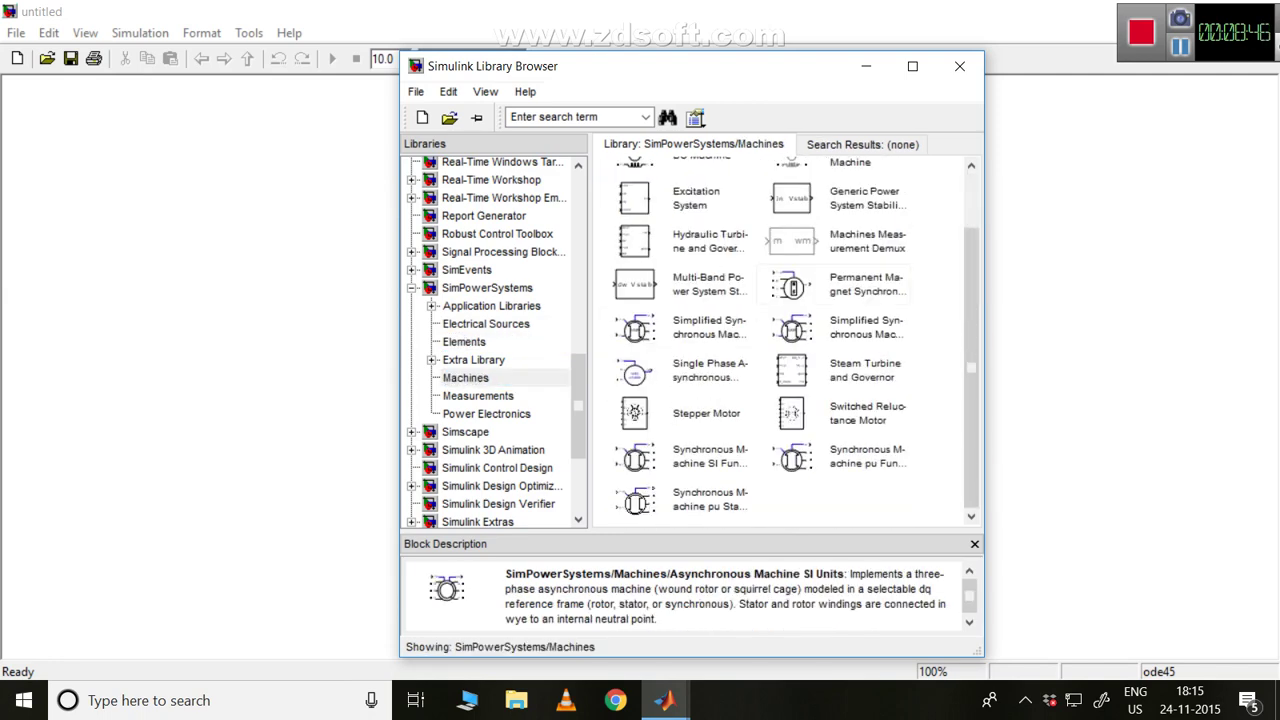
pyautogui.click(478, 395)
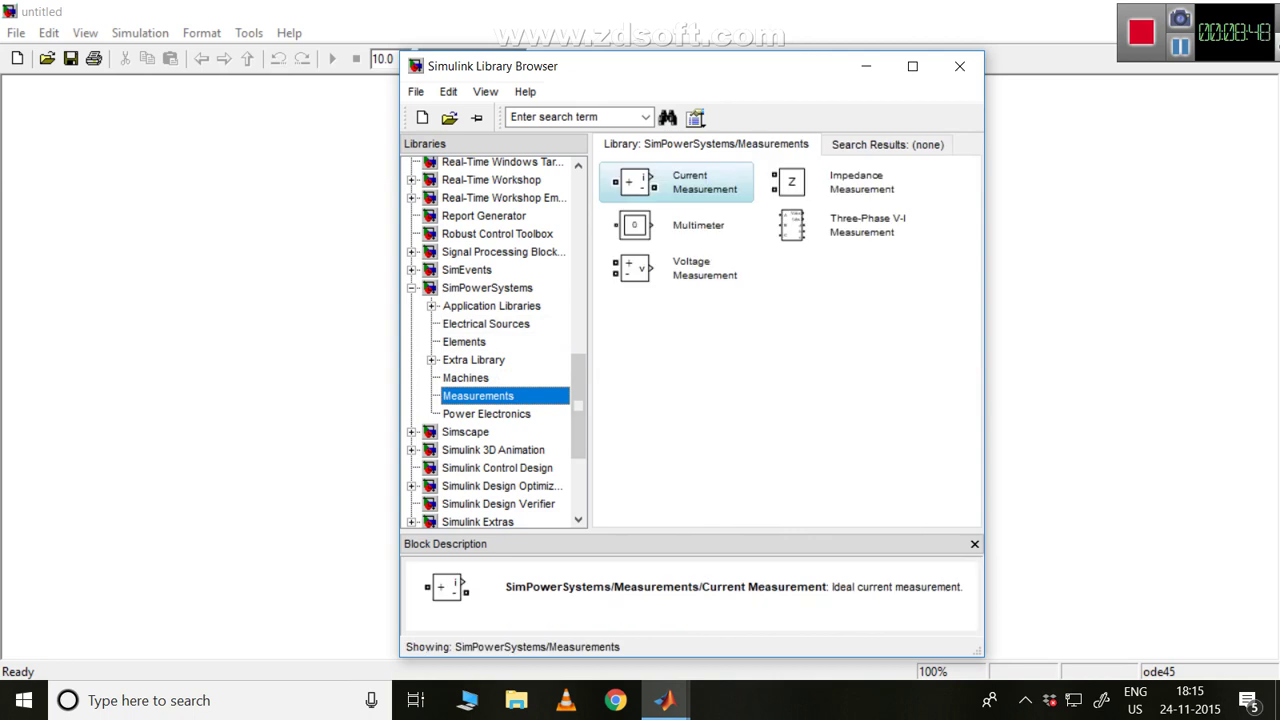
pyautogui.click(486, 413)
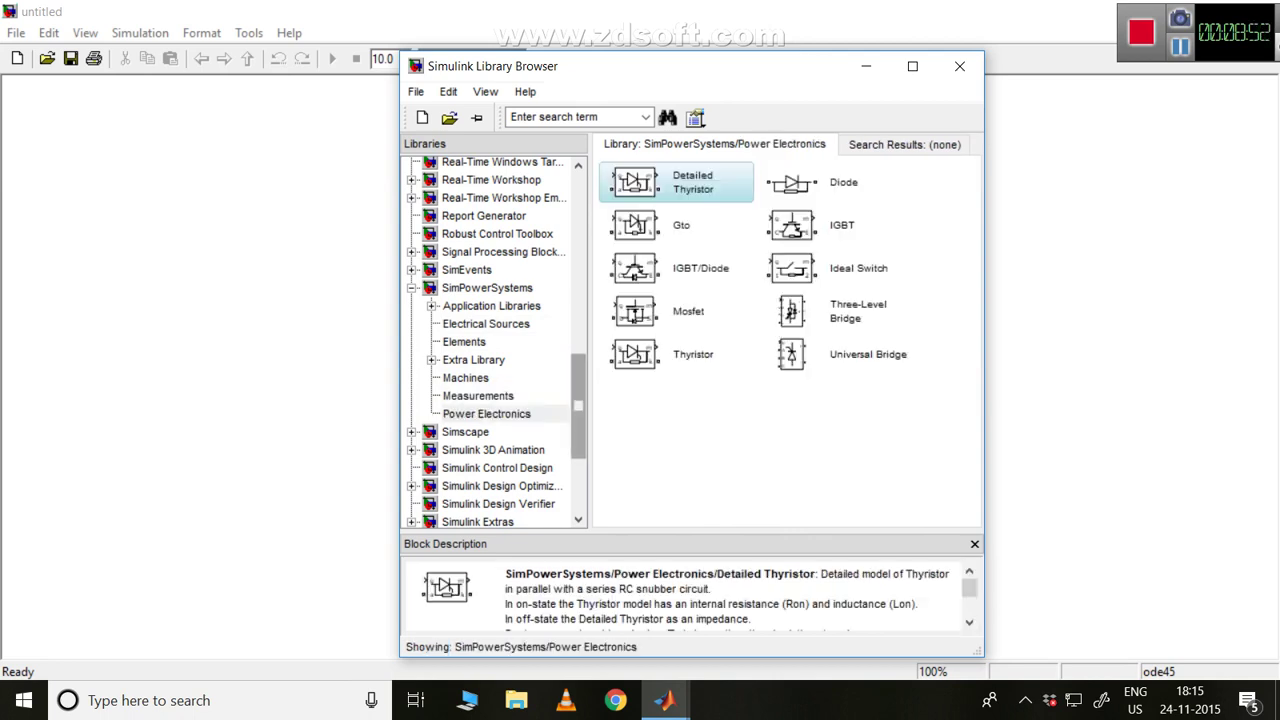
pyautogui.moveTo(578, 407); pyautogui.dragTo(578, 225)
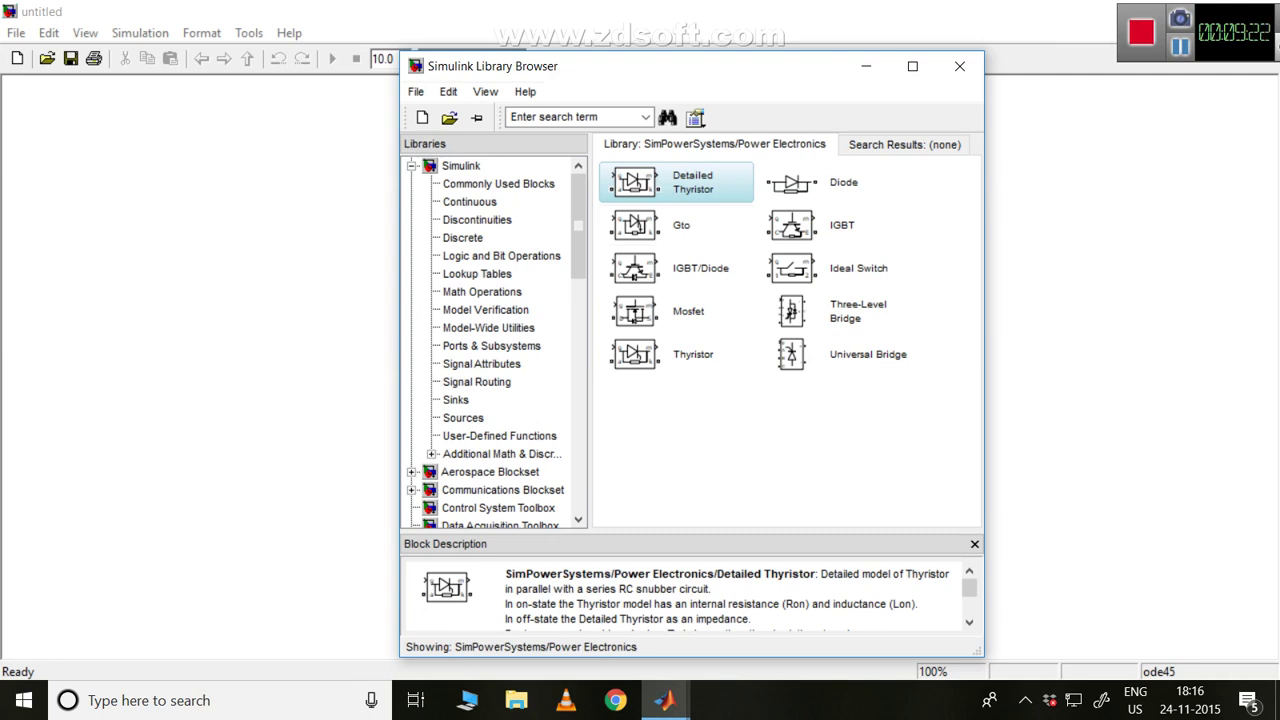
pyautogui.hotkey('alt', 'F4')
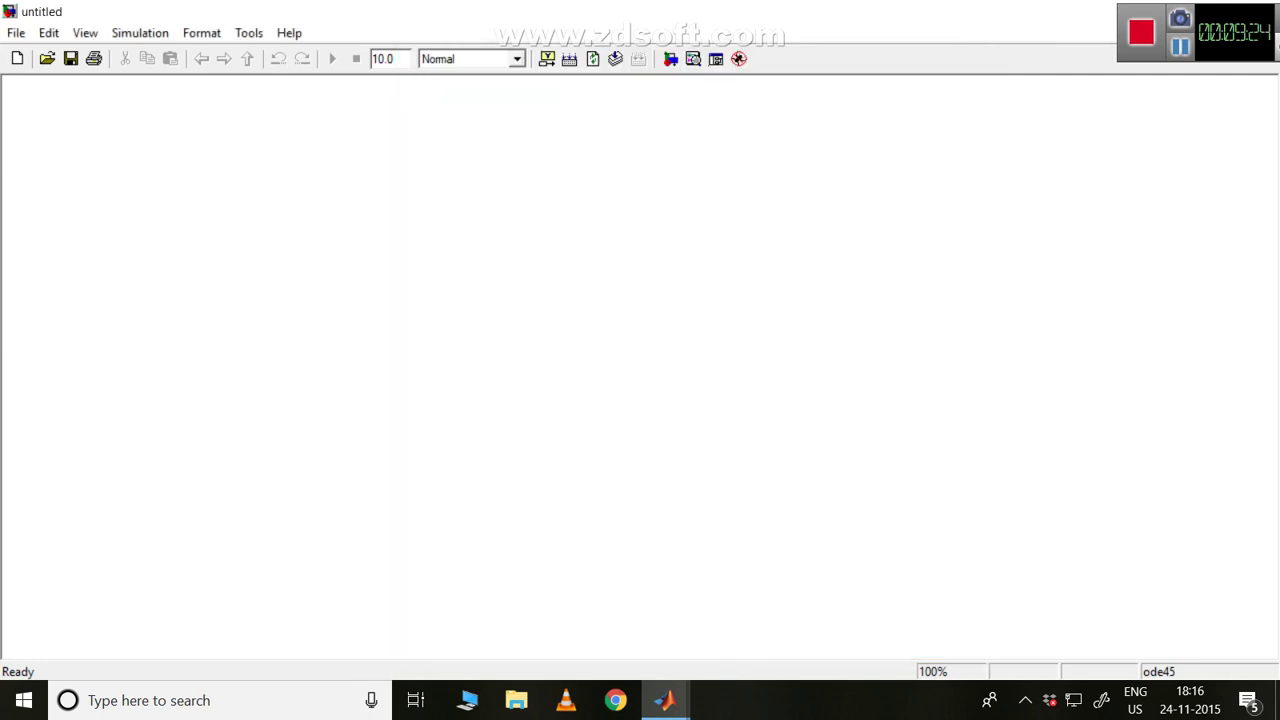